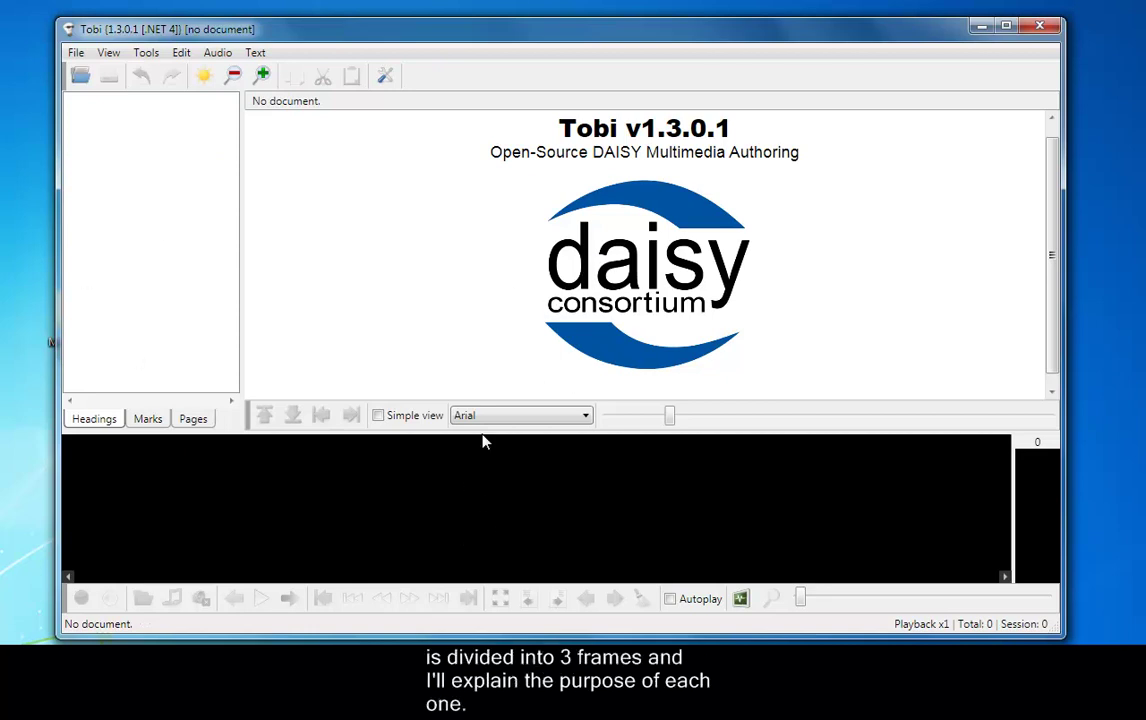
- Import the XML document "filename" from the Desktop and allow the existing project file to be overwritten
{"action": "left_click_drag", "start_coordinate": [530, 36], "coordinate": [535, 36]}
{"action": "left_click", "coordinate": [85, 54]}
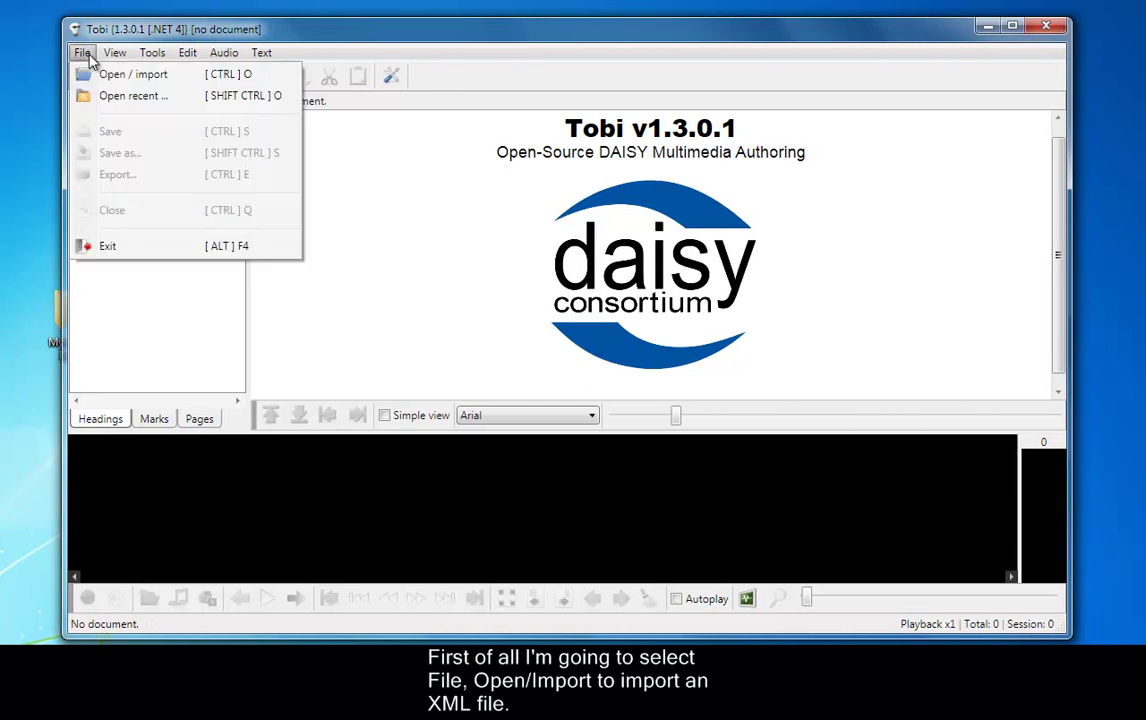
{"action": "left_click", "coordinate": [100, 80]}
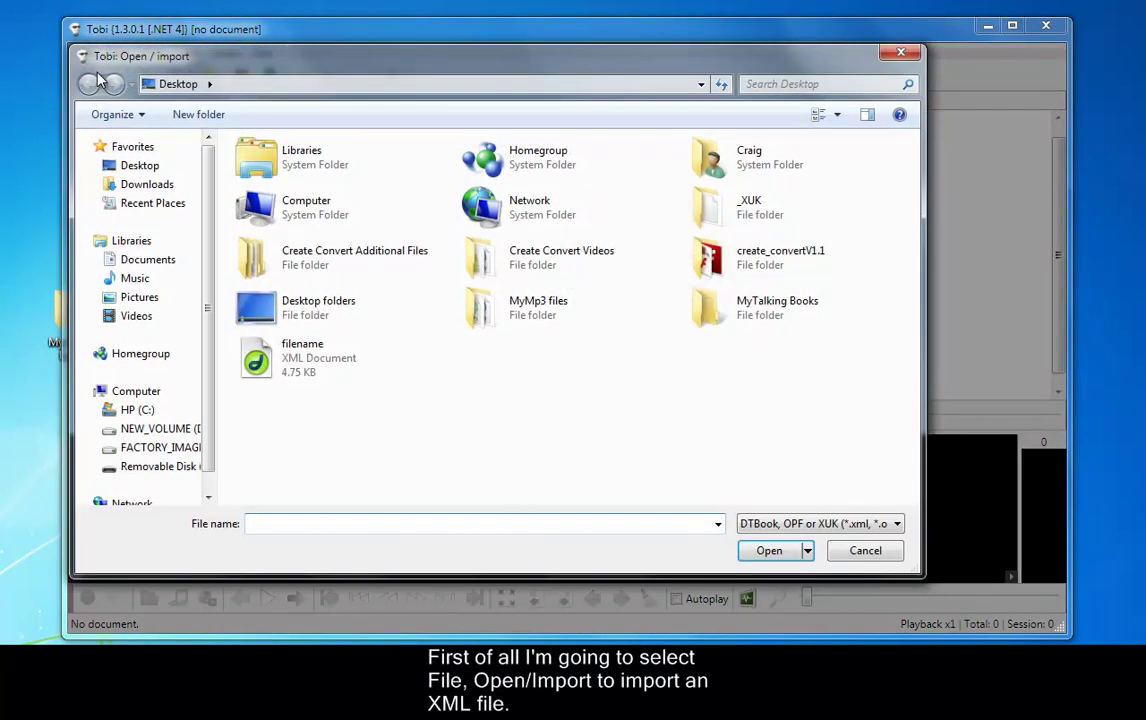
{"action": "left_click", "coordinate": [318, 368]}
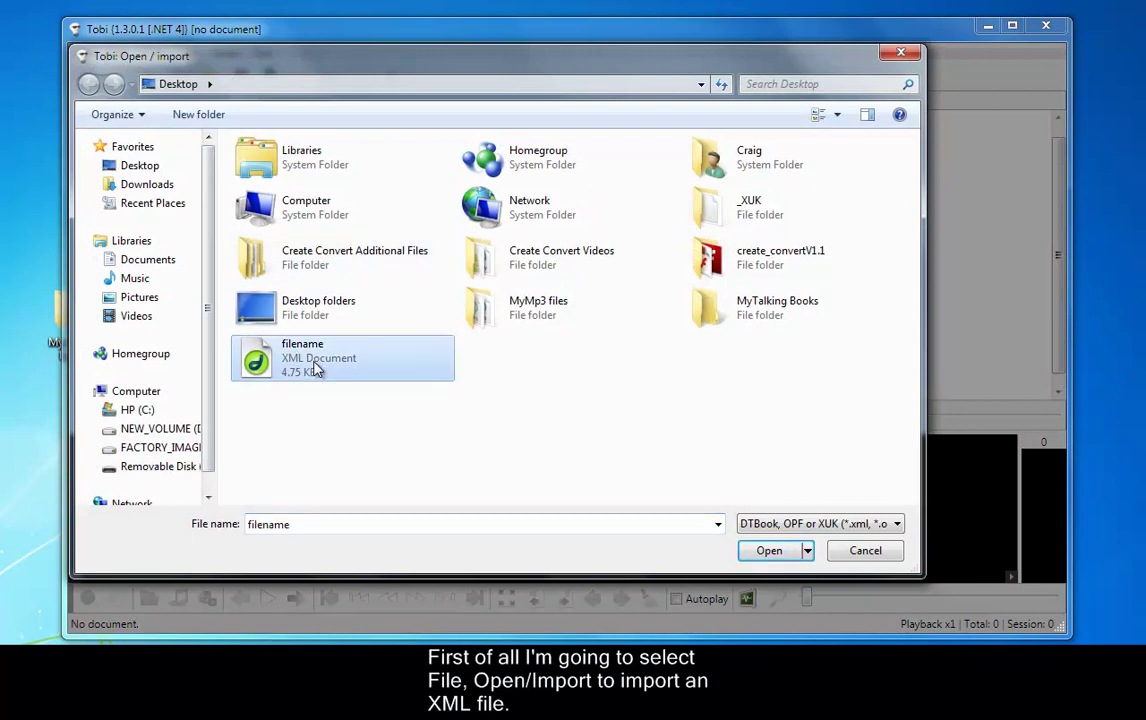
{"action": "left_click", "coordinate": [770, 551]}
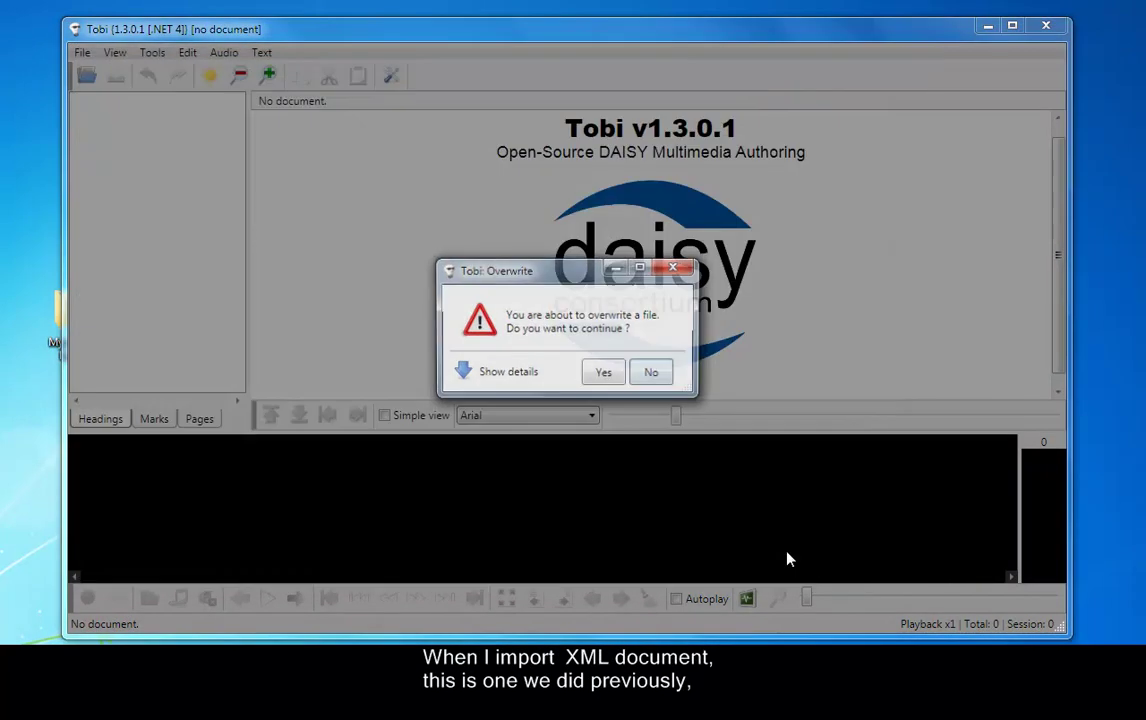
{"action": "left_click", "coordinate": [604, 378]}
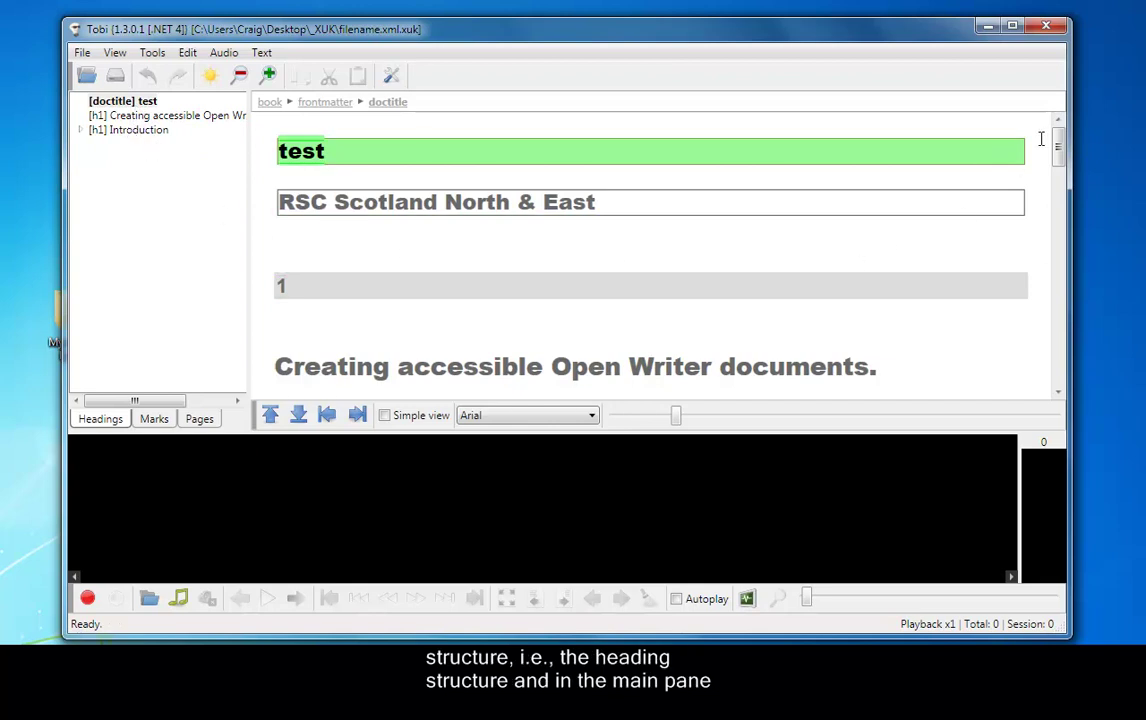
{"action": "left_click_drag", "start_coordinate": [1060, 150], "coordinate": [1031, 151]}
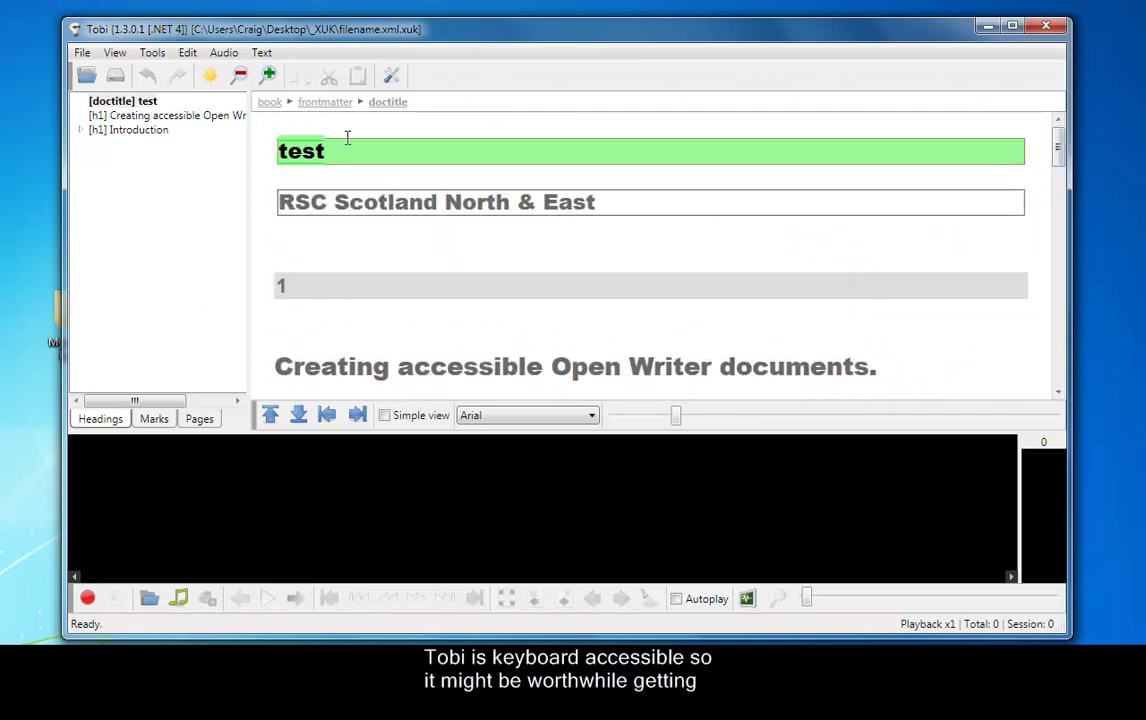
{"action": "left_click", "coordinate": [221, 54]}
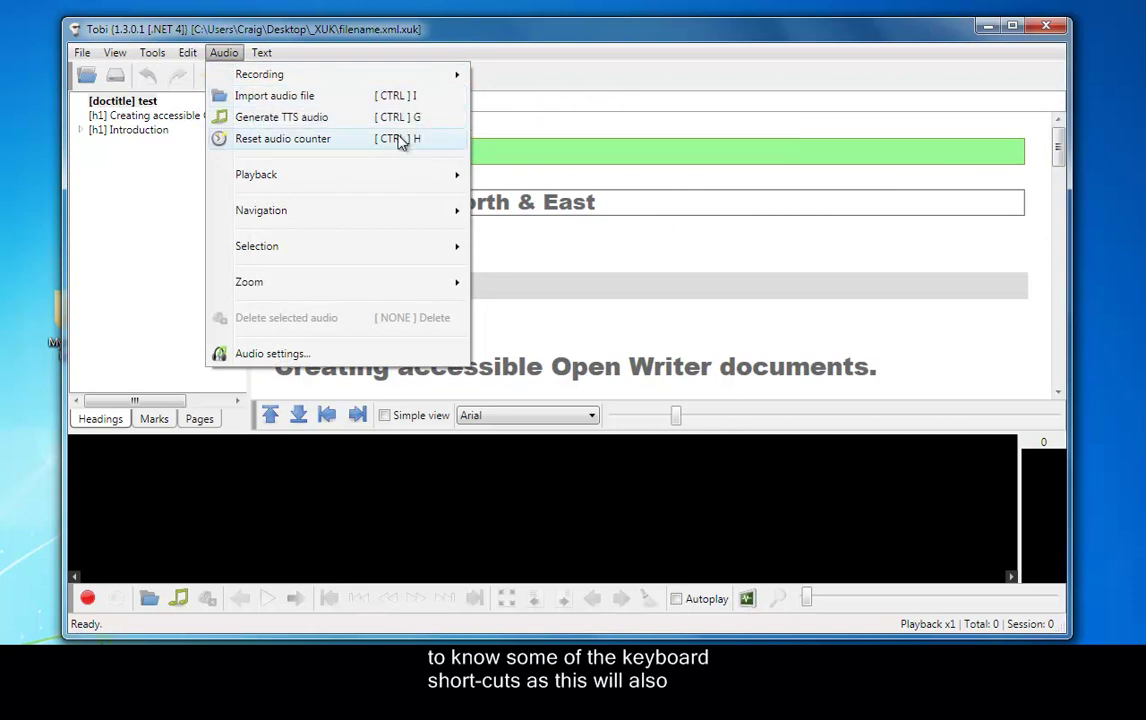
{"action": "mouse_move", "coordinate": [190, 58]}
{"action": "mouse_move", "coordinate": [153, 57]}
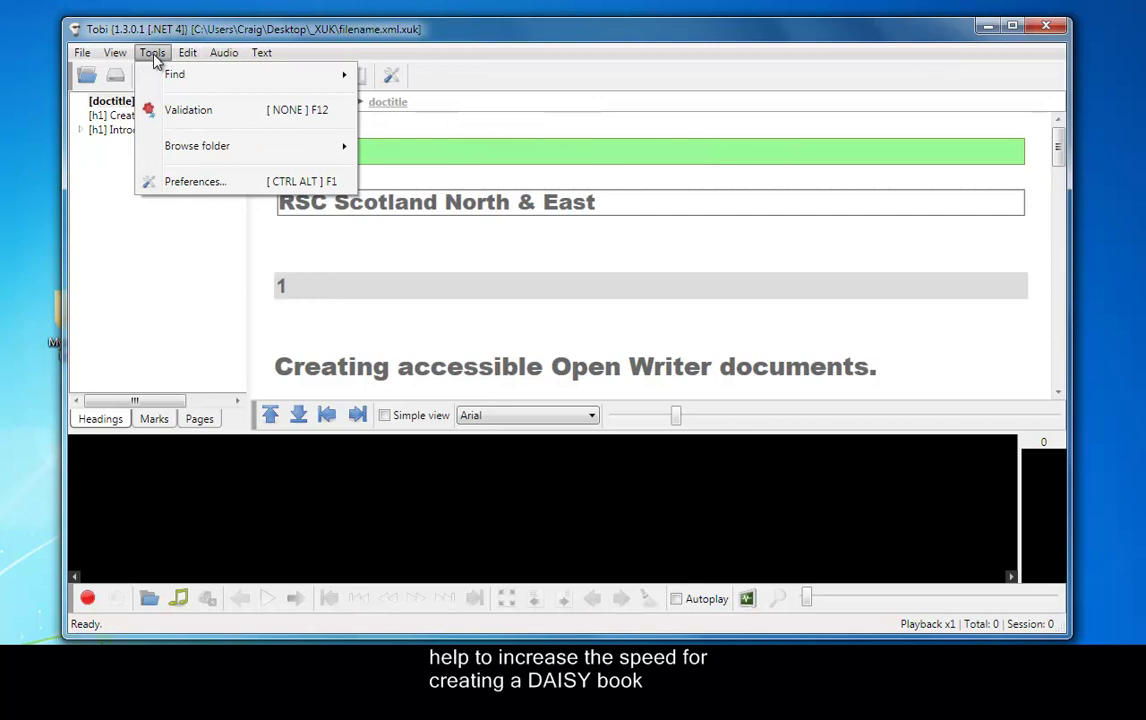
{"action": "mouse_move", "coordinate": [240, 74]}
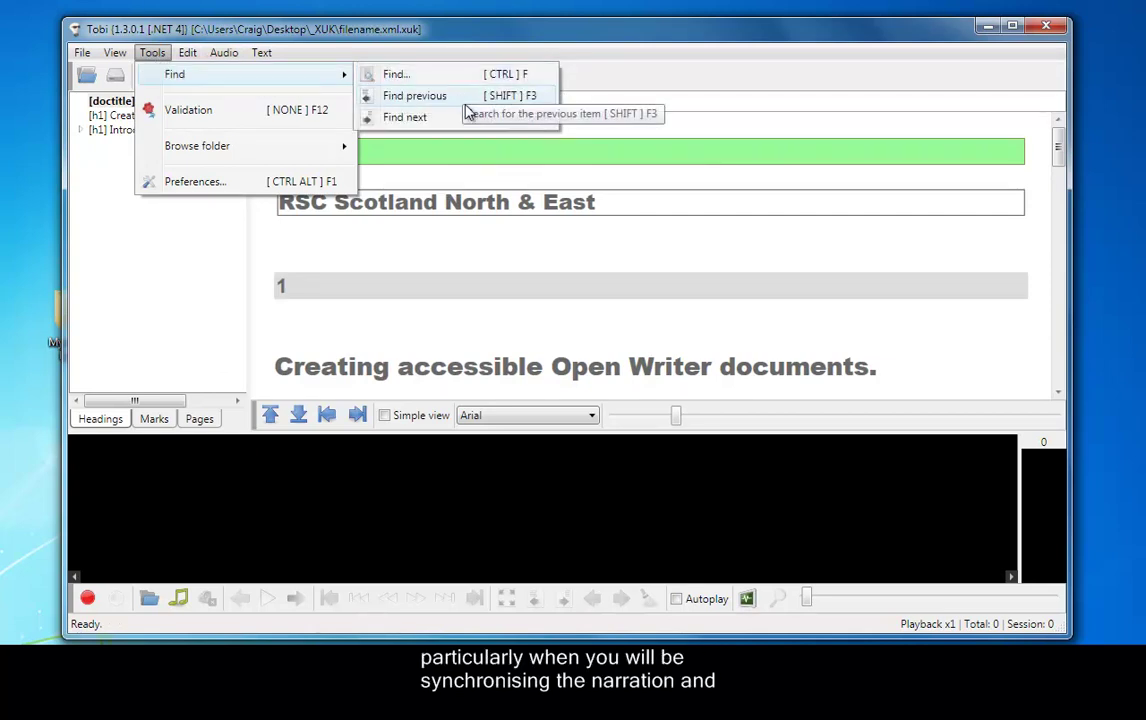
{"action": "left_click", "coordinate": [305, 37]}
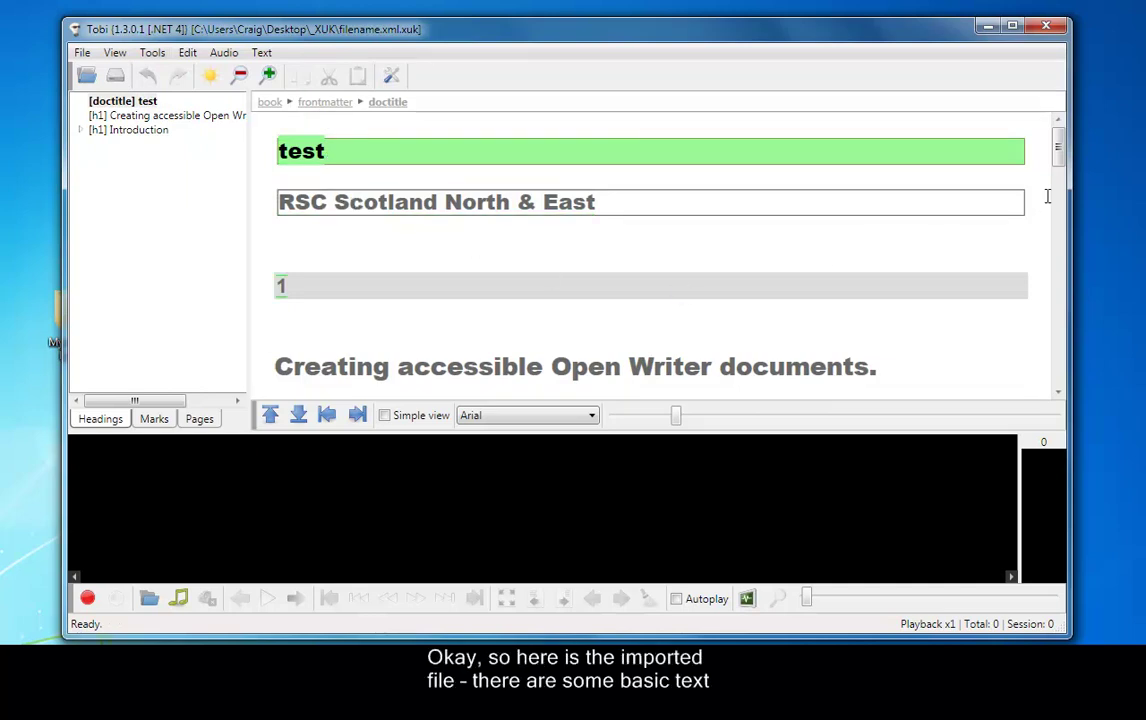
- Open the paragraph below the Introduction heading for text editing, enlarge the editing dialog and accept the text
{"action": "left_click_drag", "start_coordinate": [1062, 162], "coordinate": [1062, 213]}
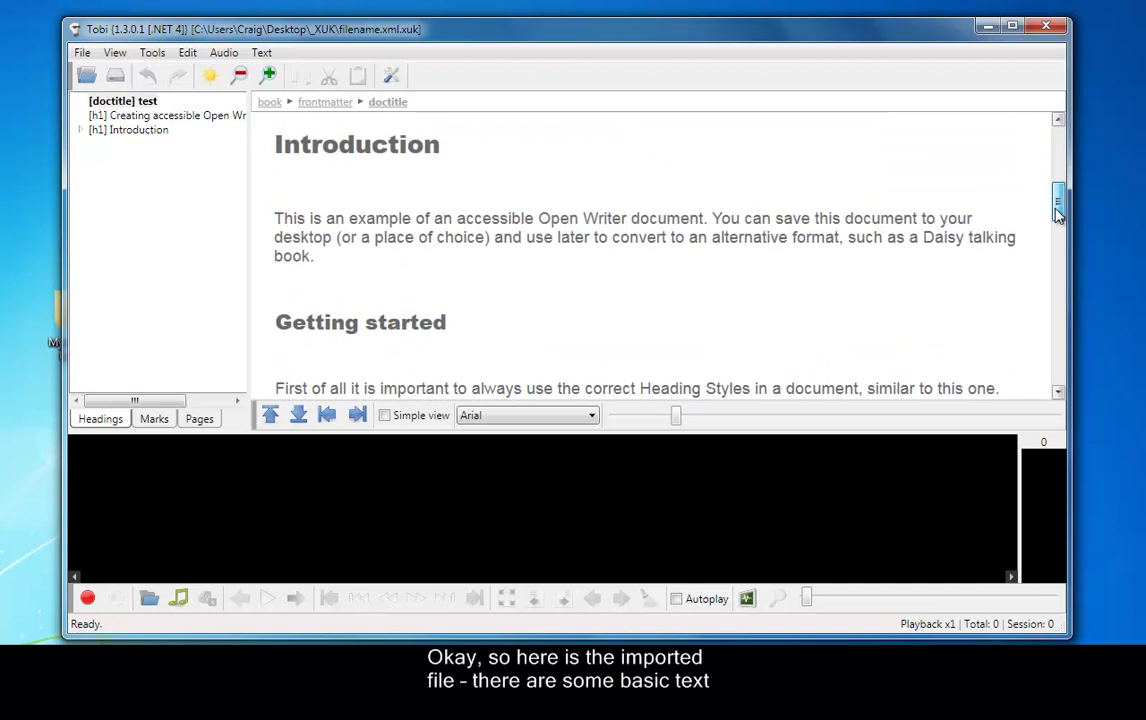
{"action": "left_click", "coordinate": [322, 258]}
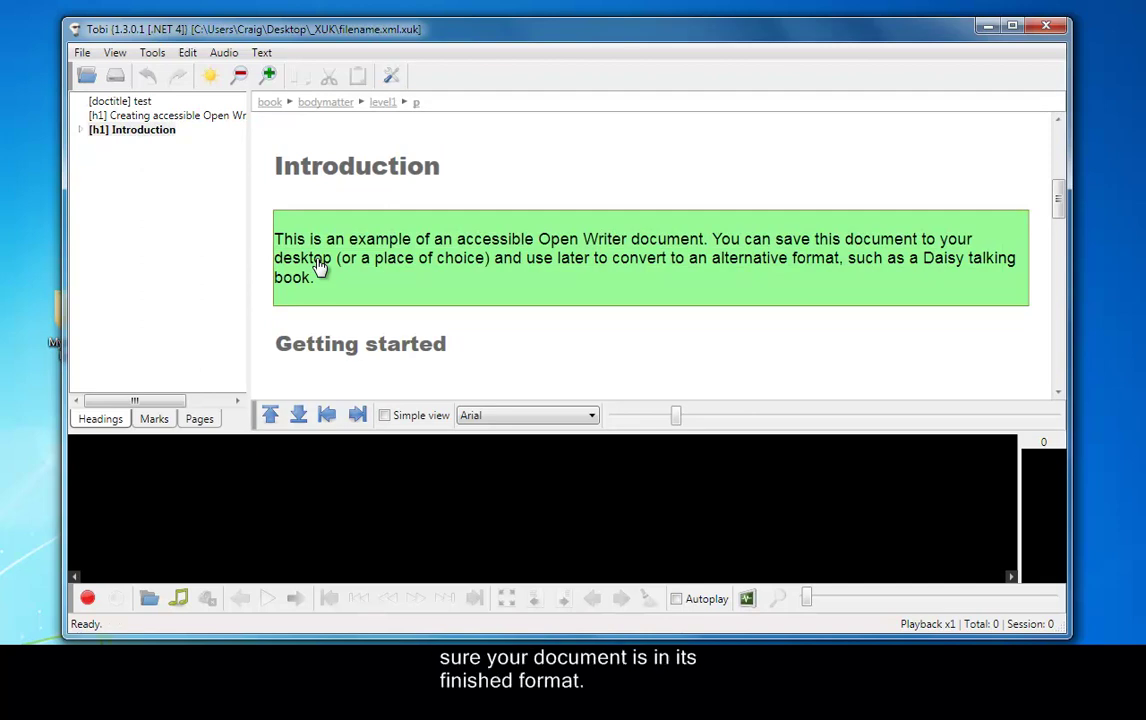
{"action": "left_click", "coordinate": [188, 53]}
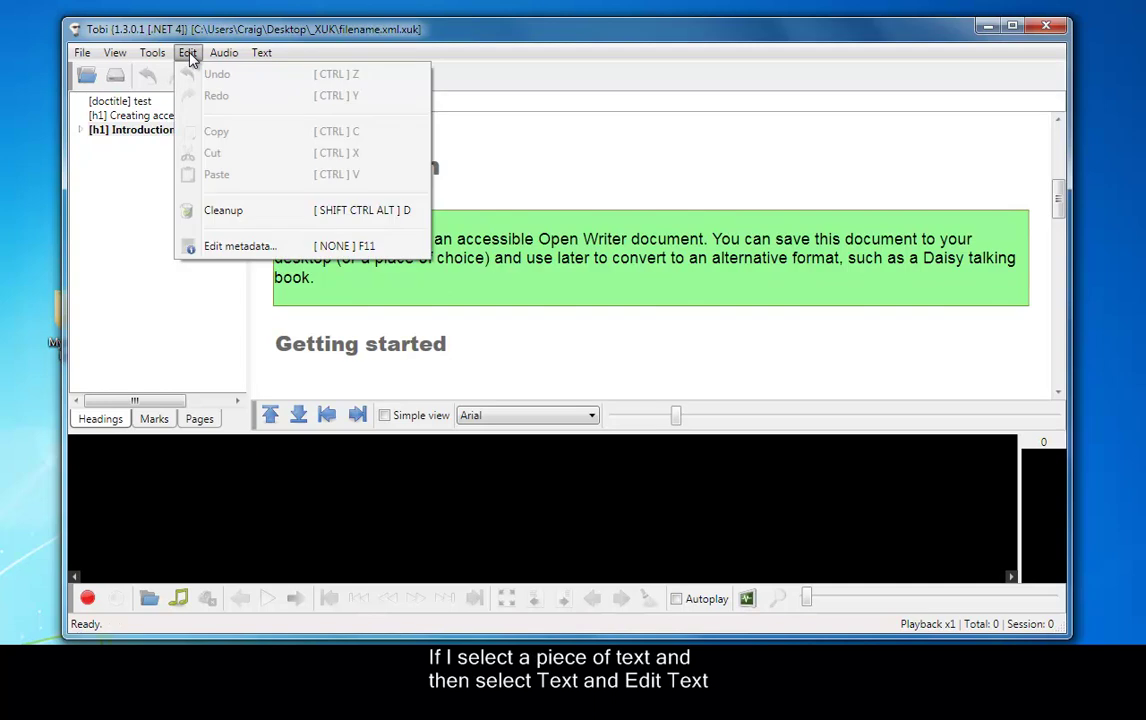
{"action": "mouse_move", "coordinate": [264, 57]}
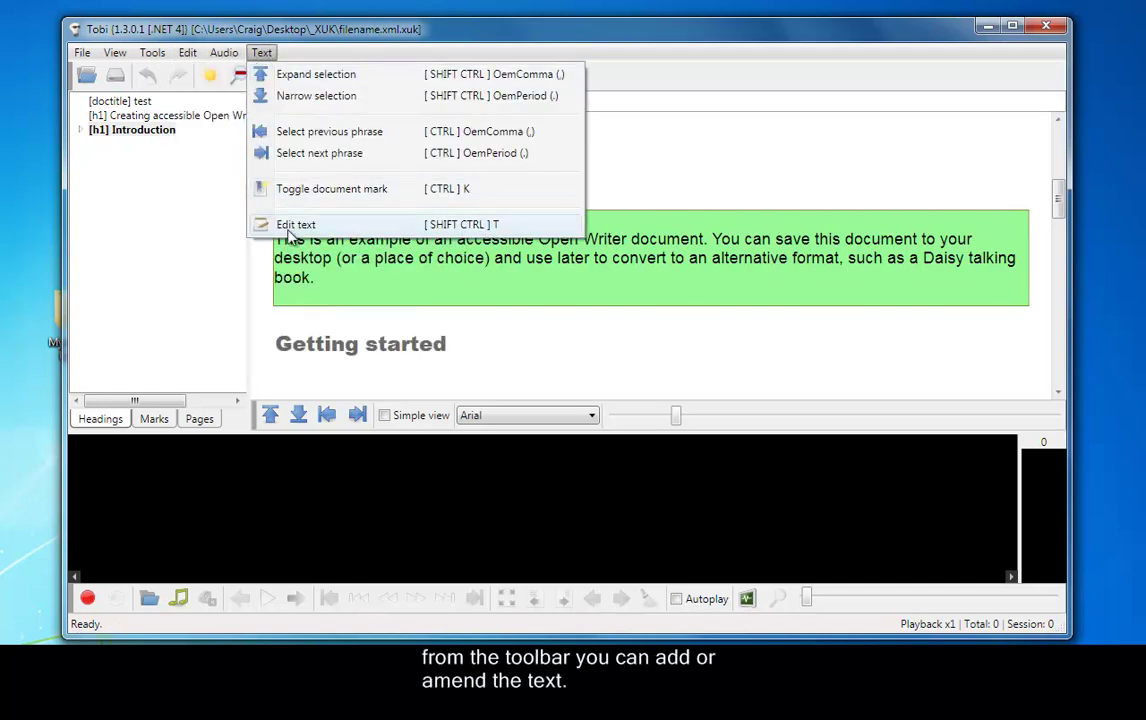
{"action": "left_click", "coordinate": [304, 228]}
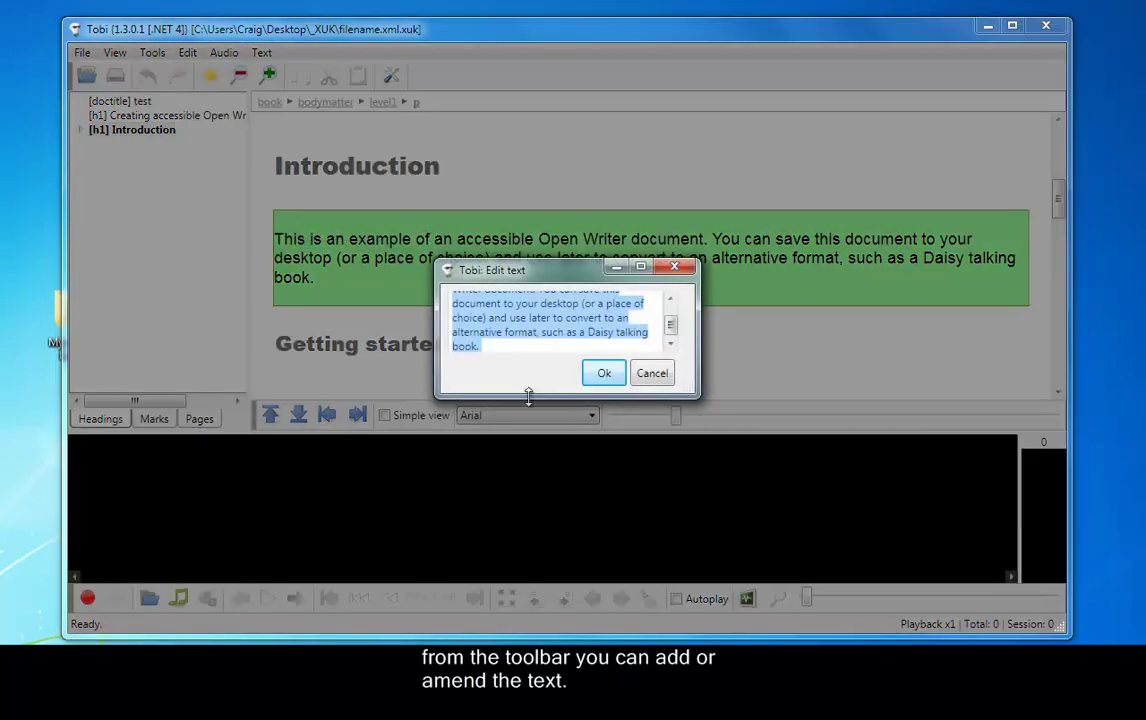
{"action": "left_click_drag", "start_coordinate": [688, 393], "coordinate": [838, 519]}
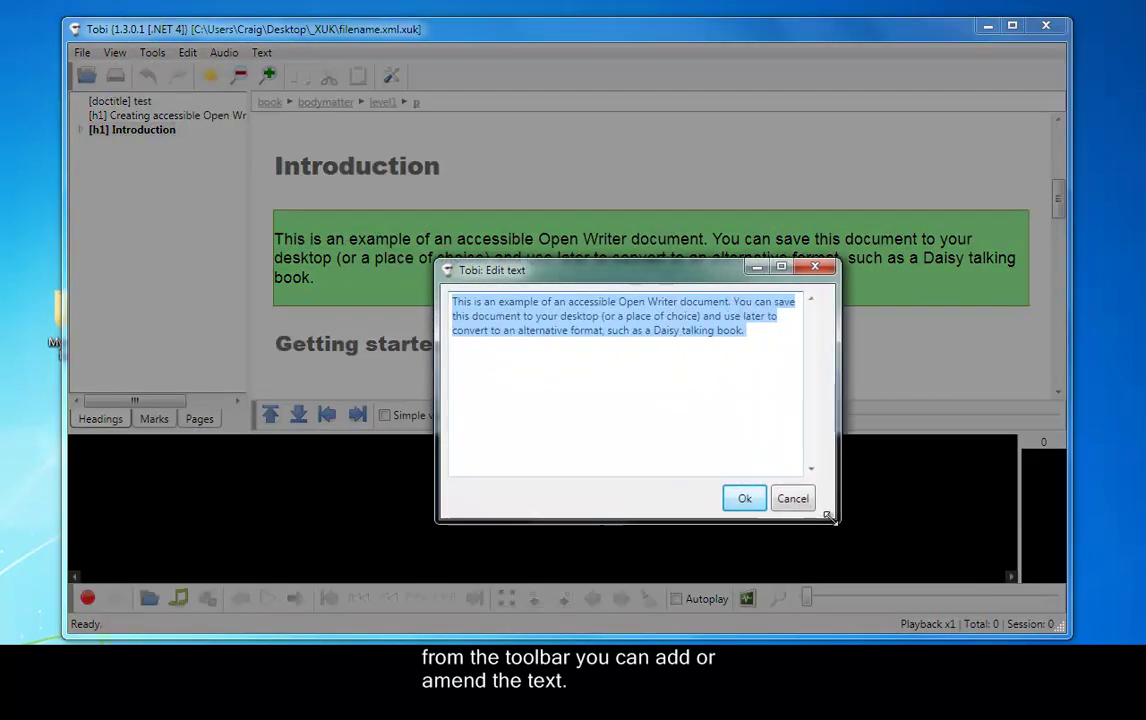
{"action": "left_click", "coordinate": [752, 503]}
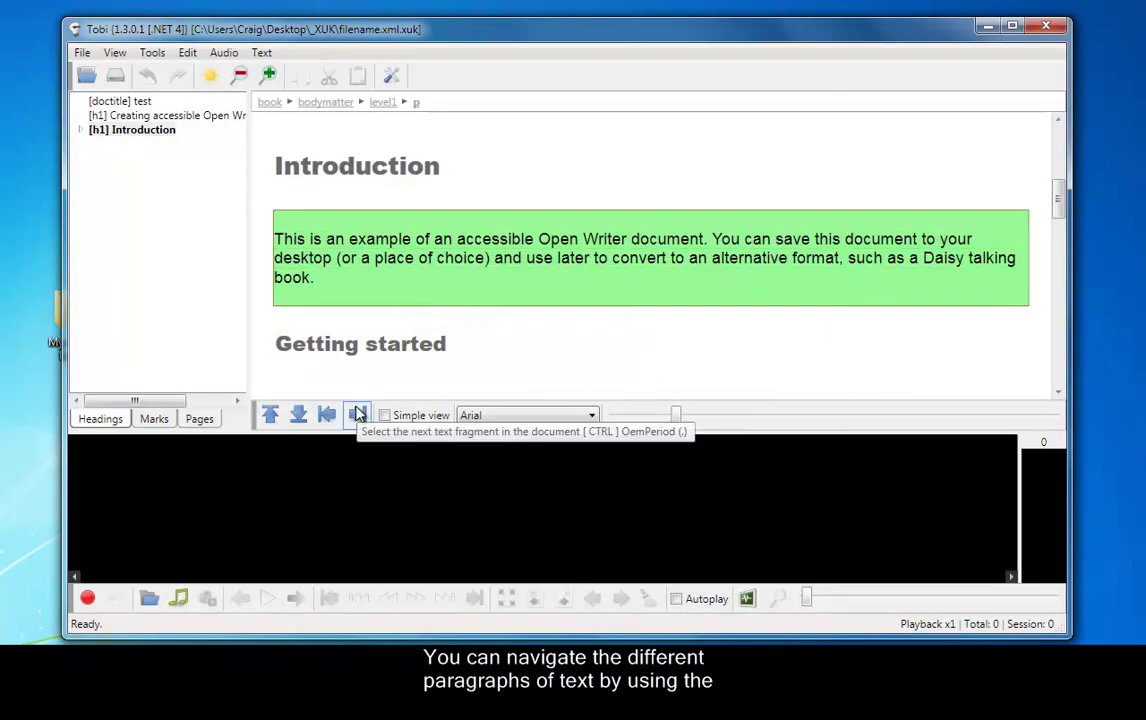
- Step forward and back through the text fragments around the Introduction heading, ending on the paragraph below it
{"action": "left_click", "coordinate": [358, 415]}
{"action": "left_click", "coordinate": [358, 415]}
{"action": "left_click", "coordinate": [328, 416]}
{"action": "left_click", "coordinate": [328, 416]}
{"action": "left_click", "coordinate": [328, 416]}
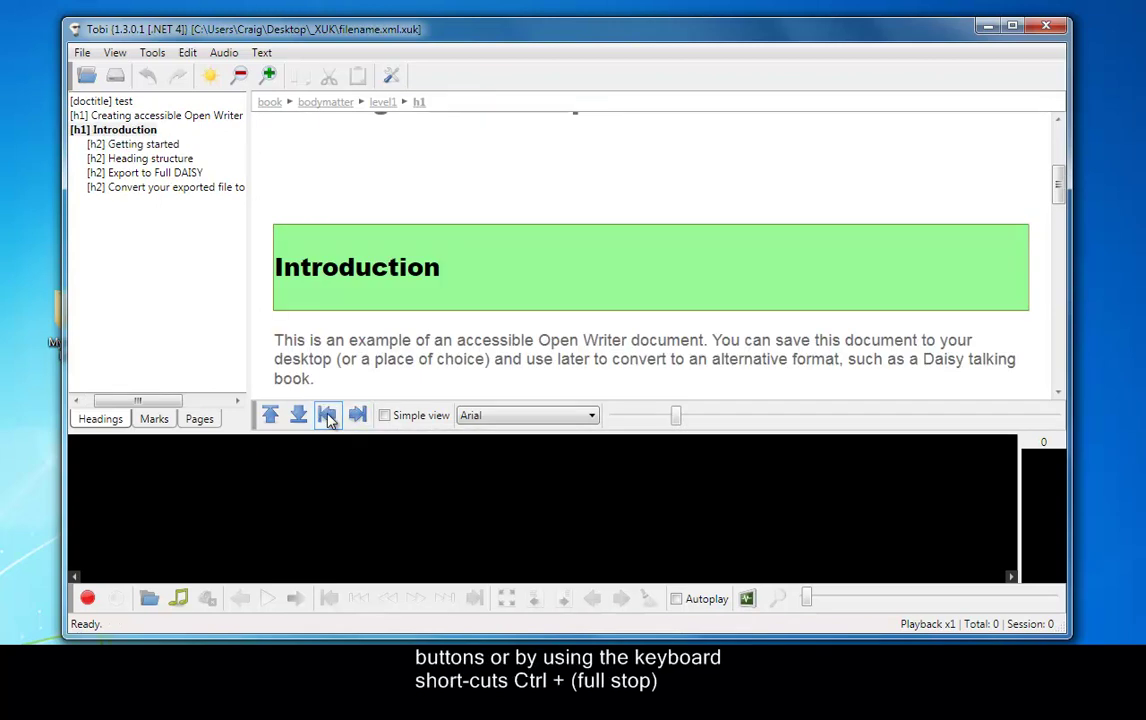
{"action": "left_click", "coordinate": [356, 416]}
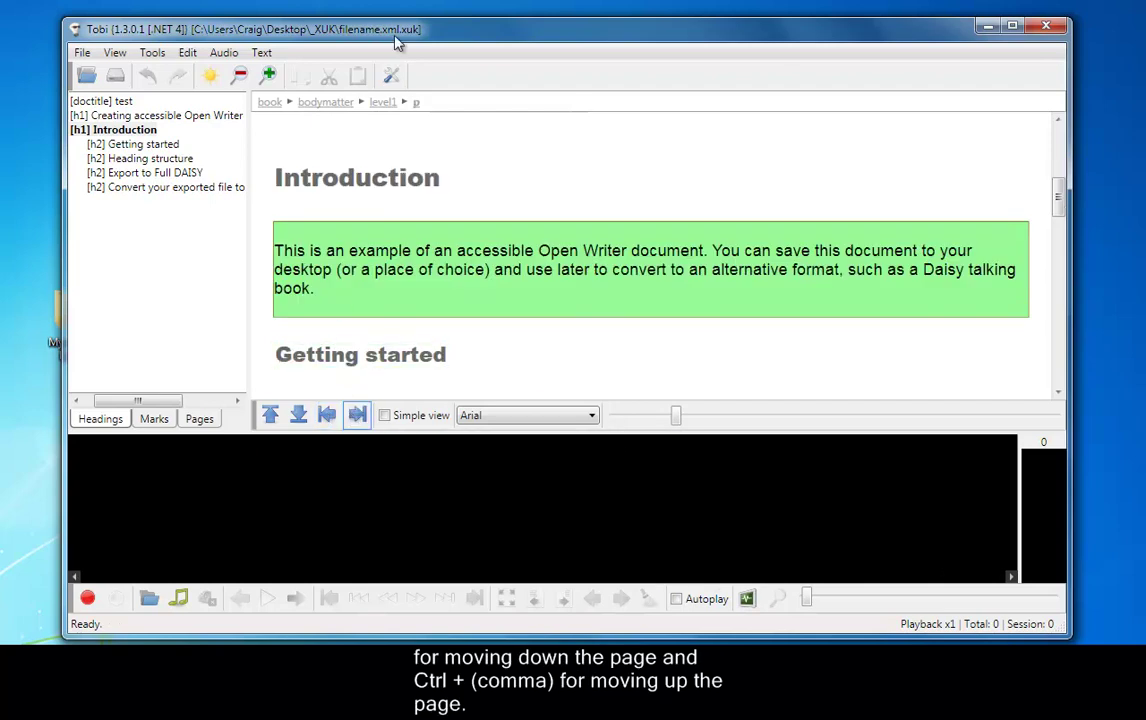
- Make the program window slightly taller and visit each heading from the doctitle down to "Convert your exported file to Daisy talking book"
{"action": "left_click_drag", "start_coordinate": [397, 17], "coordinate": [397, 4]}
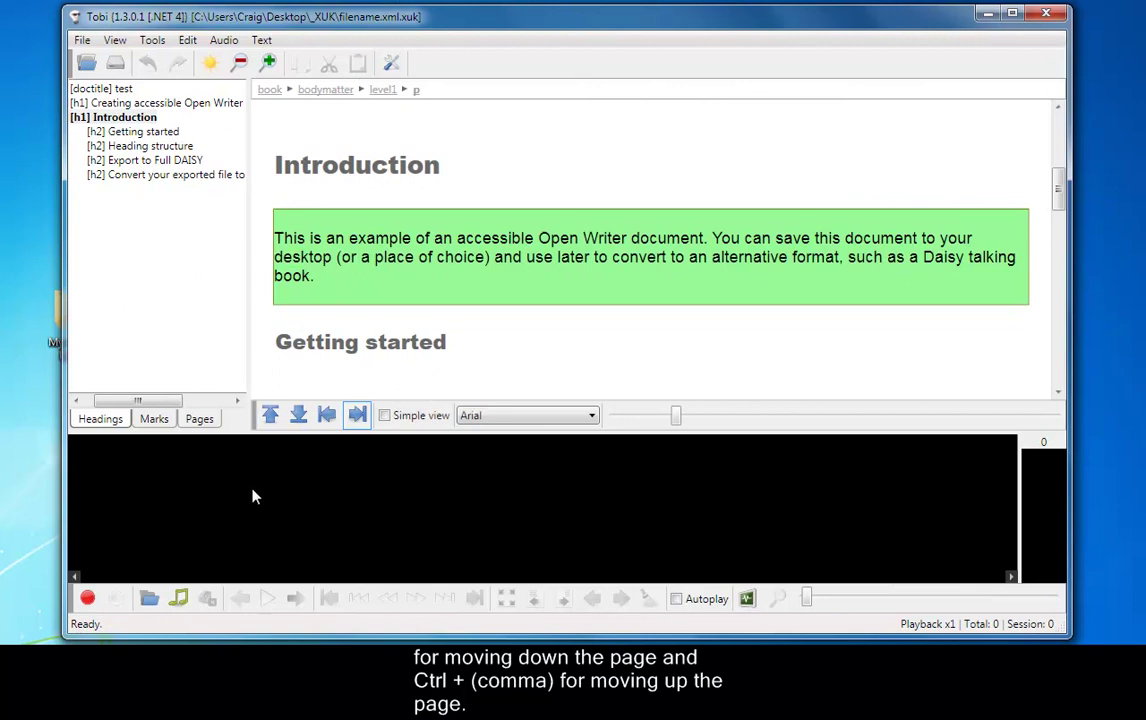
{"action": "left_click_drag", "start_coordinate": [228, 633], "coordinate": [228, 638]}
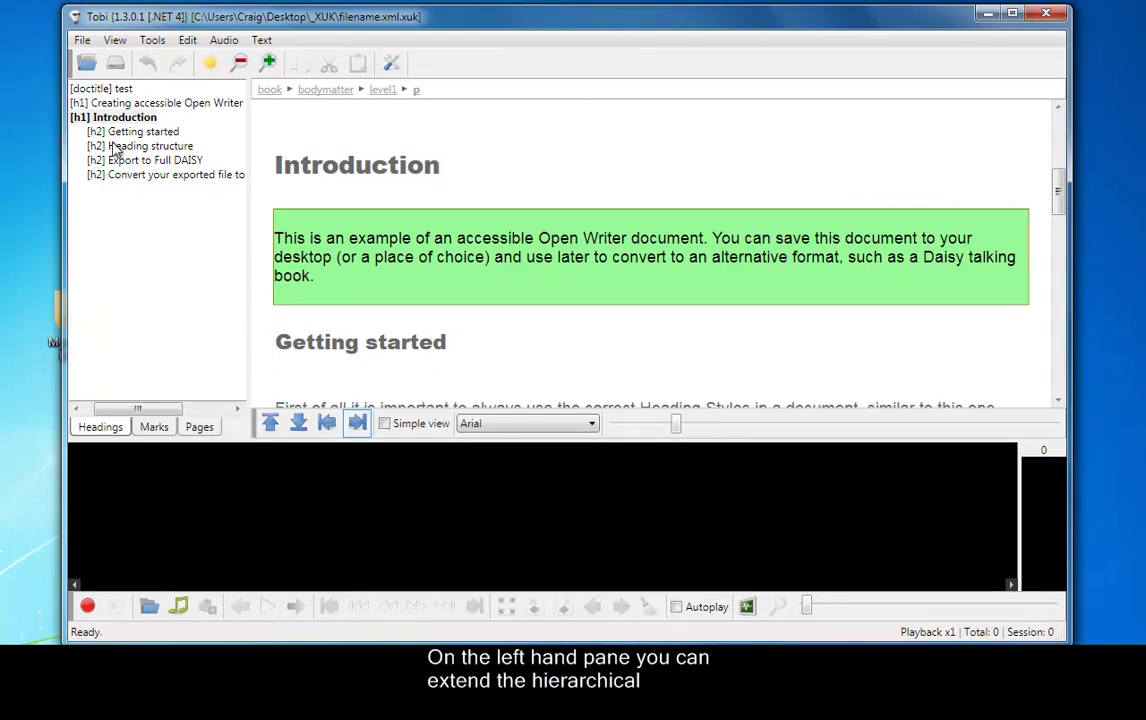
{"action": "left_click", "coordinate": [90, 89]}
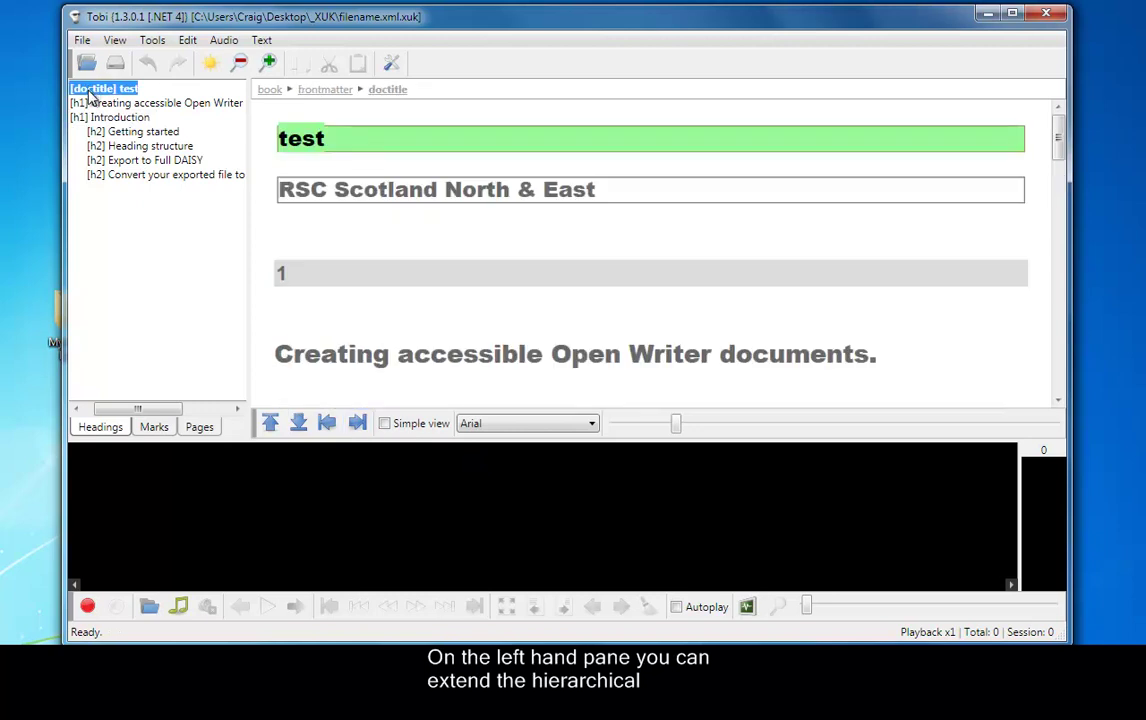
{"action": "left_click", "coordinate": [90, 103]}
{"action": "left_click", "coordinate": [92, 118]}
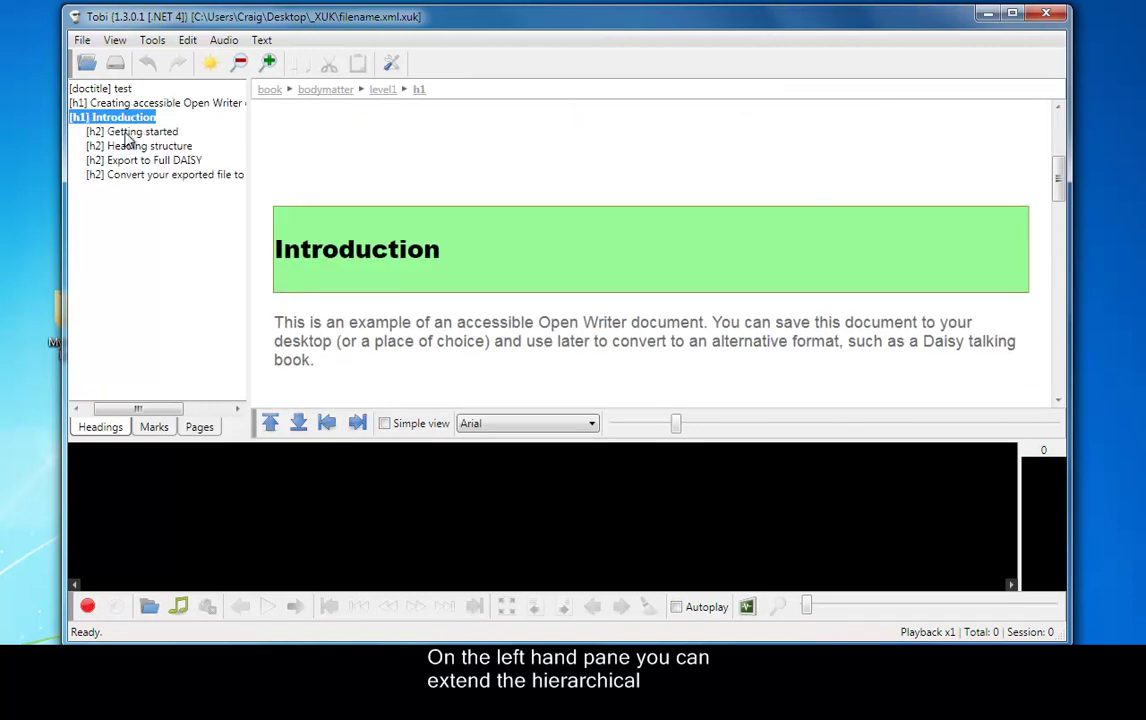
{"action": "left_click", "coordinate": [127, 134]}
{"action": "left_click", "coordinate": [125, 148]}
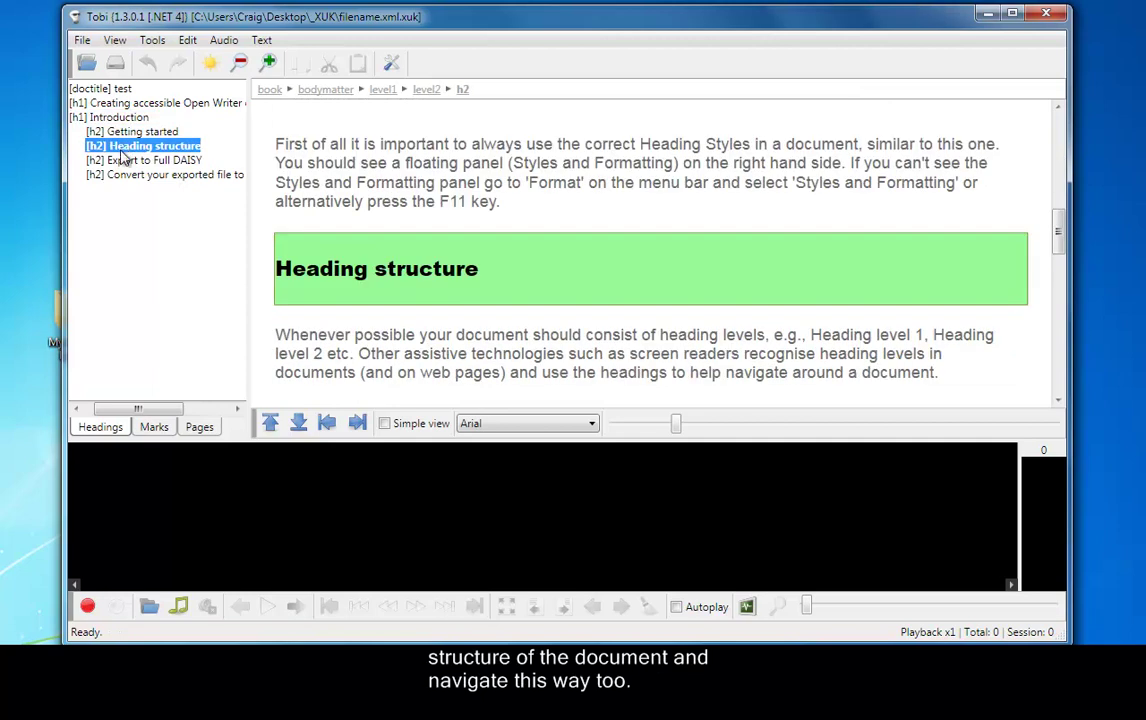
{"action": "left_click", "coordinate": [120, 161]}
{"action": "left_click", "coordinate": [120, 176]}
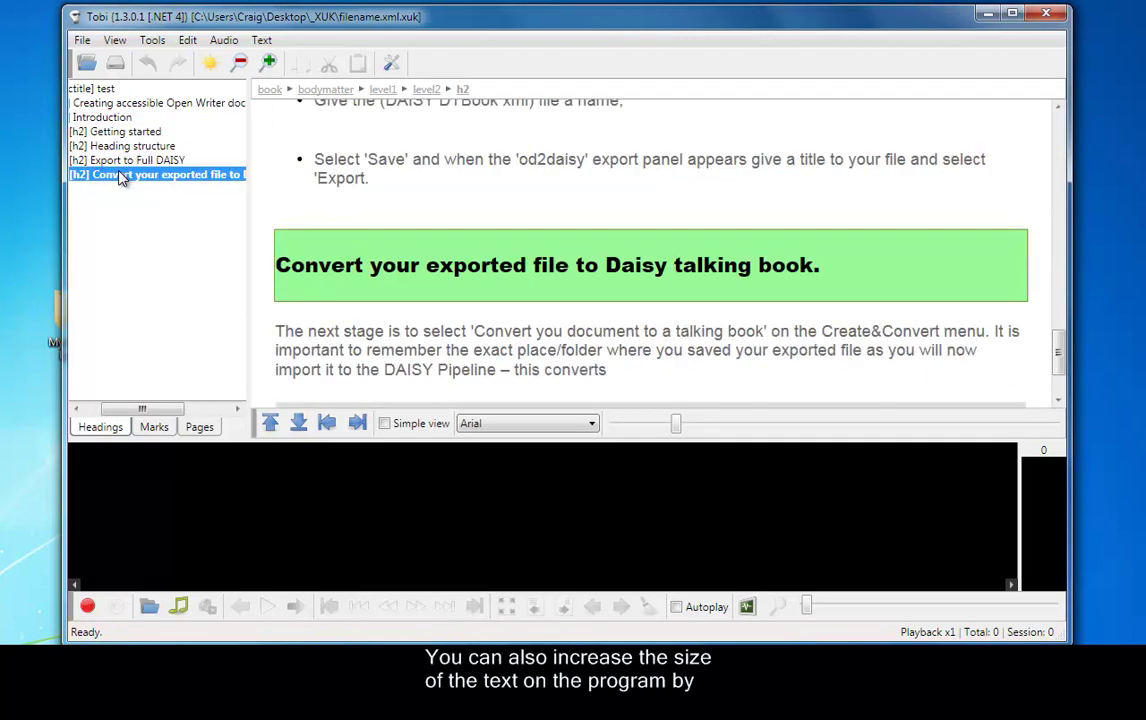
- Magnify the program interface by several levels and reset it to the default magnification
{"action": "left_click", "coordinate": [268, 66]}
{"action": "left_click", "coordinate": [268, 66]}
{"action": "left_click", "coordinate": [268, 66]}
{"action": "left_click", "coordinate": [268, 66]}
{"action": "left_click", "coordinate": [210, 64]}
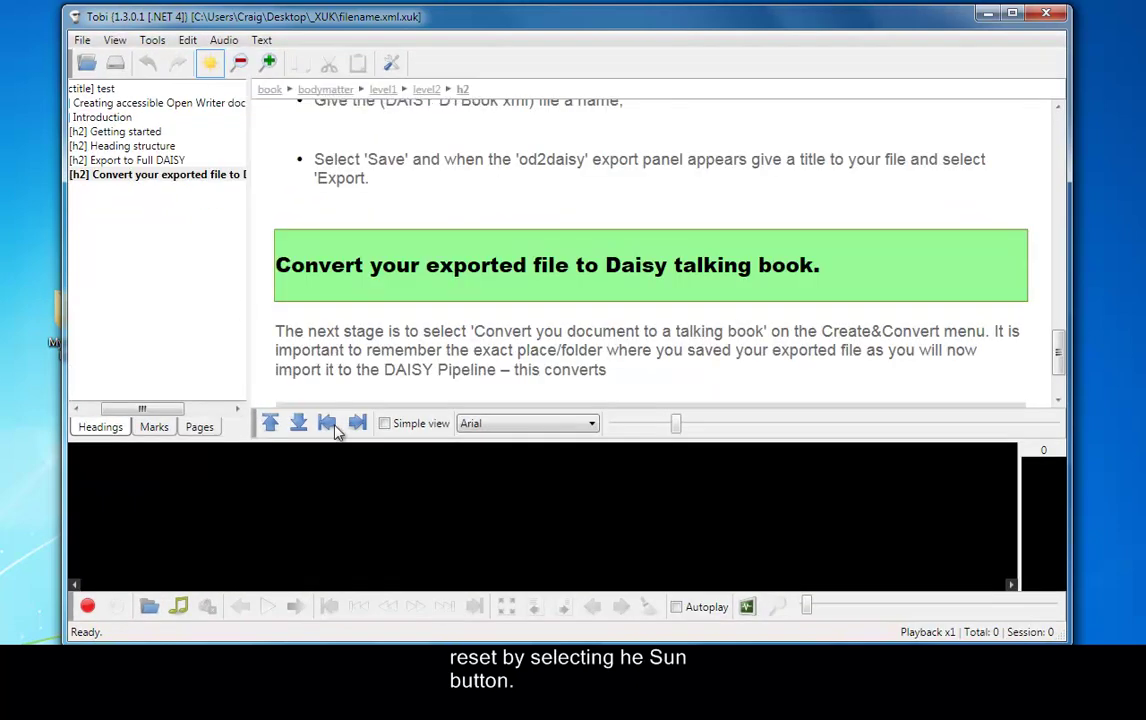
- Reduce the document view's text size slightly and choose Arial as its font
{"action": "left_click_drag", "start_coordinate": [679, 436], "coordinate": [648, 443]}
{"action": "left_click", "coordinate": [550, 424]}
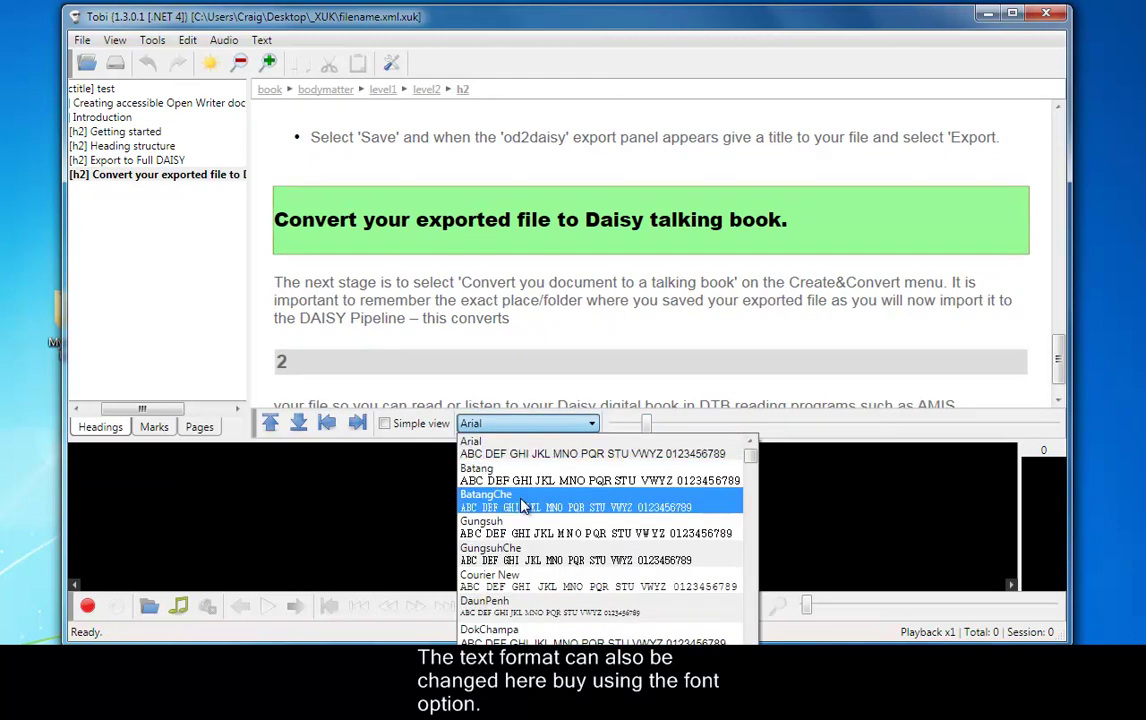
{"action": "left_click", "coordinate": [538, 456]}
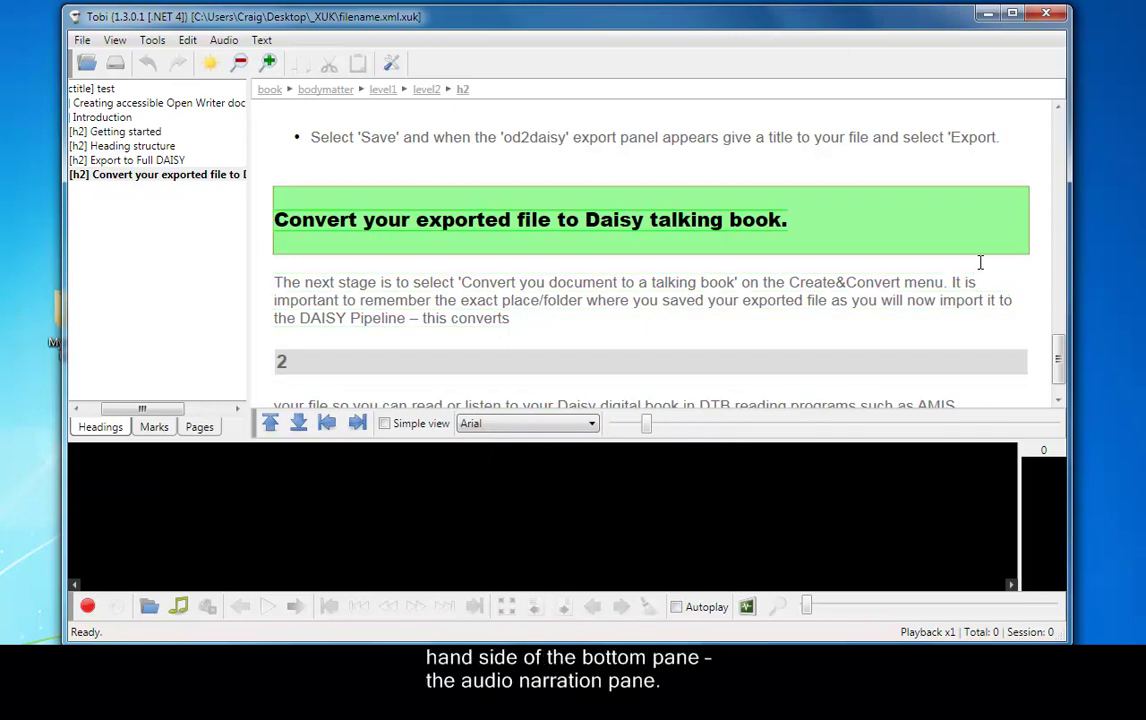
- Record about 5 seconds of audio narration for the heading "Creating accessible Open Writer documents."
{"action": "left_click_drag", "start_coordinate": [1057, 368], "coordinate": [1058, 200]}
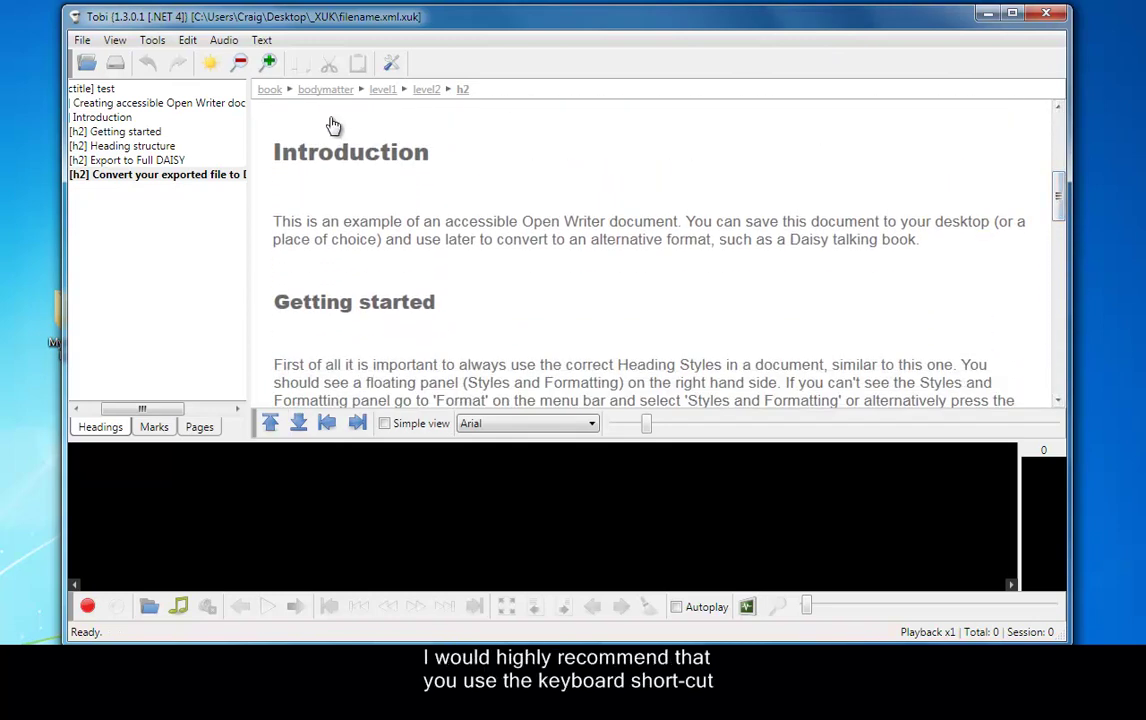
{"action": "left_click", "coordinate": [309, 162]}
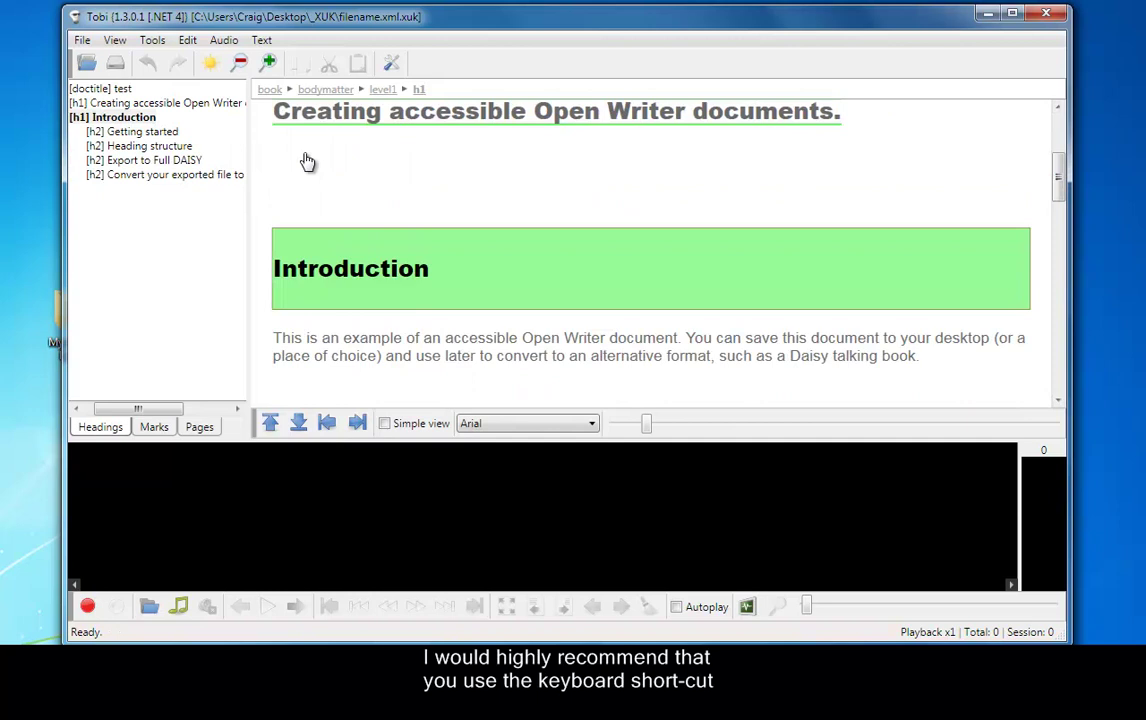
{"action": "left_click", "coordinate": [305, 119]}
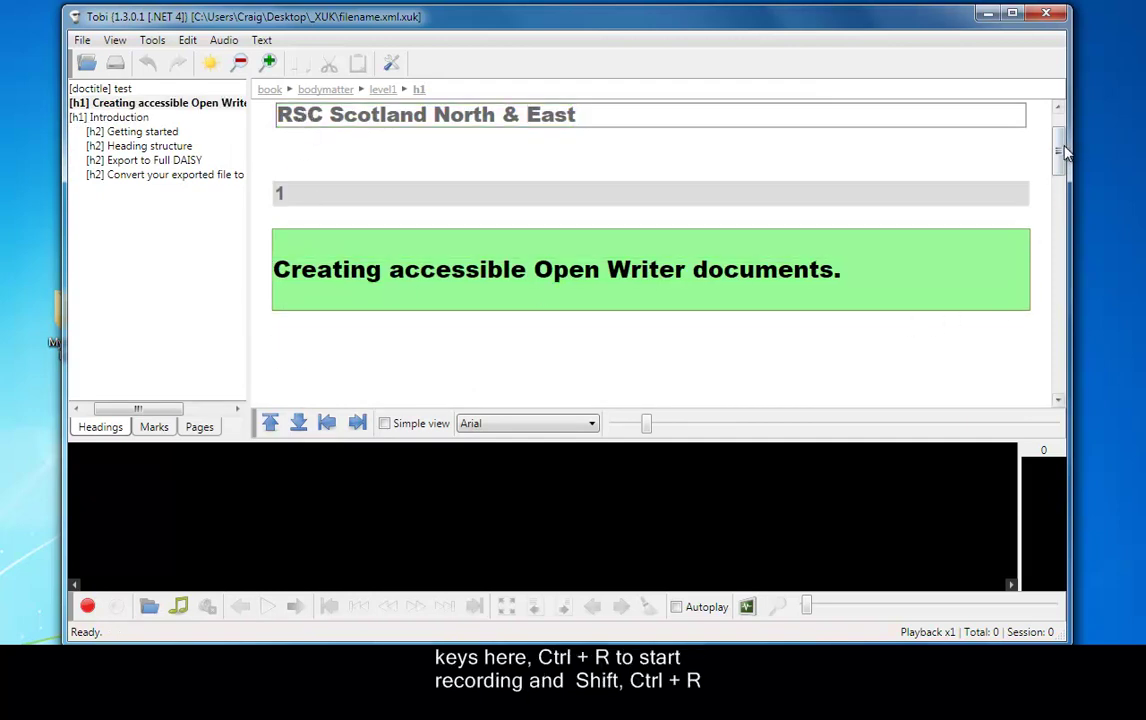
{"action": "left_click_drag", "start_coordinate": [1061, 155], "coordinate": [1060, 178]}
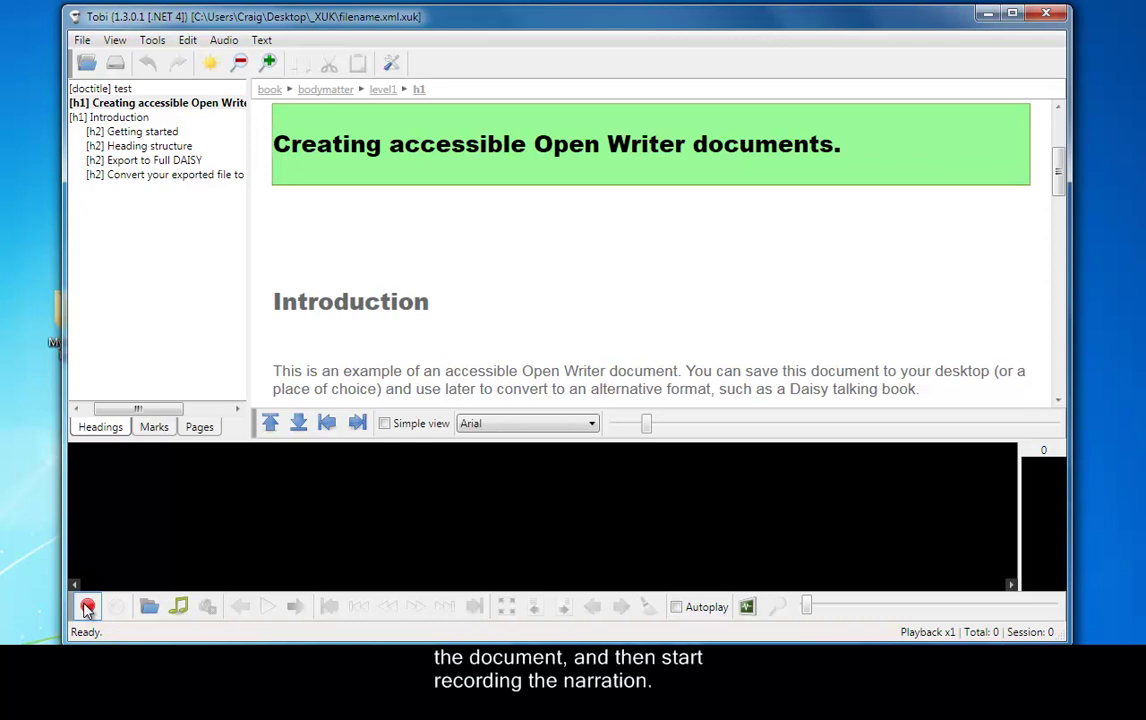
{"action": "left_click", "coordinate": [87, 607]}
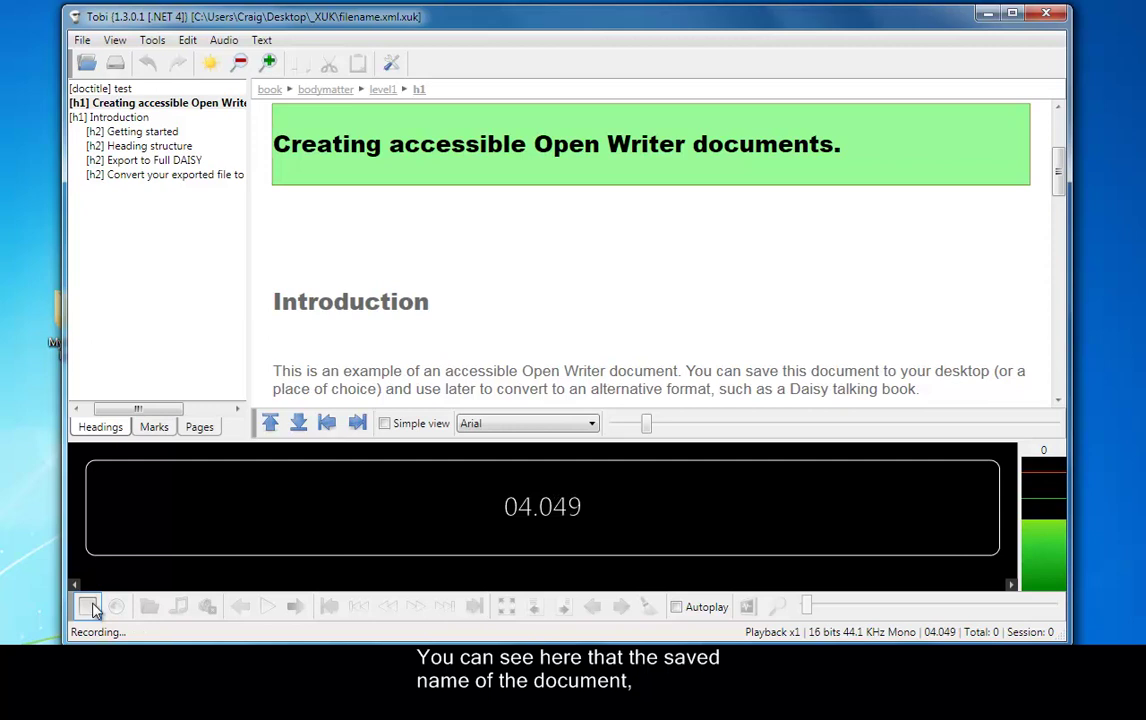
{"action": "left_click", "coordinate": [88, 608]}
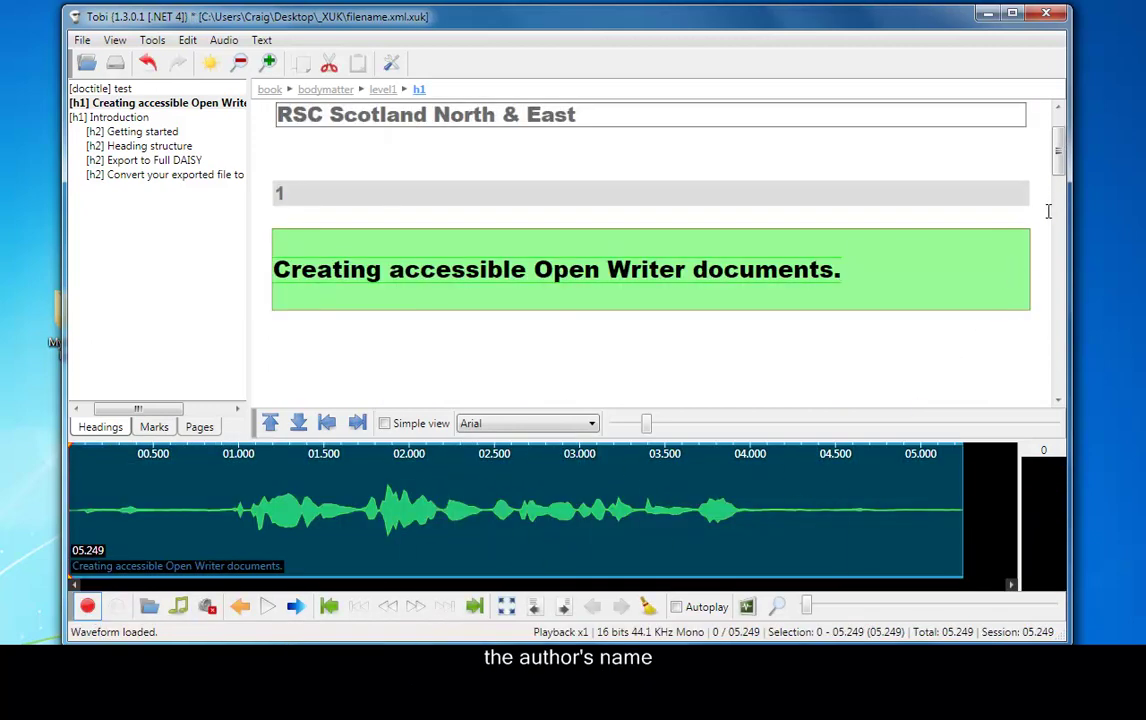
{"action": "scroll", "coordinate": [1062, 142], "scroll_direction": "up", "scroll_amount": 1}
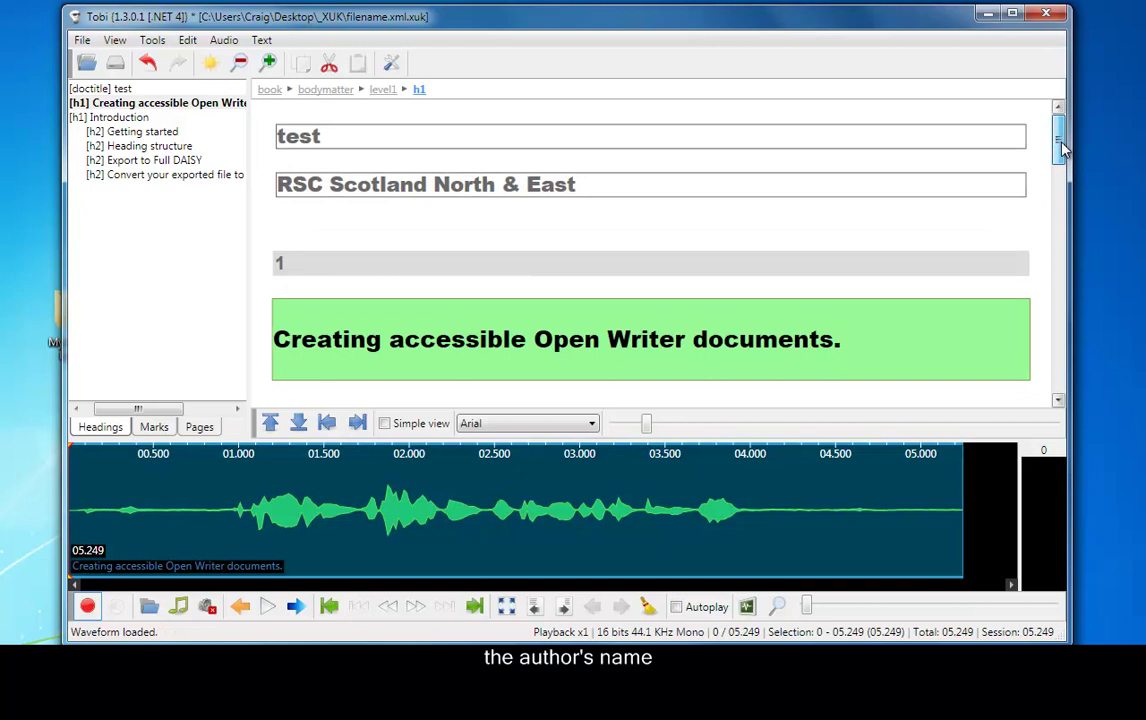
- Select the heading "Introduction" in the document and record about 2 seconds of audio narration for it
{"action": "scroll", "coordinate": [1064, 148], "scroll_direction": "down", "scroll_amount": 4}
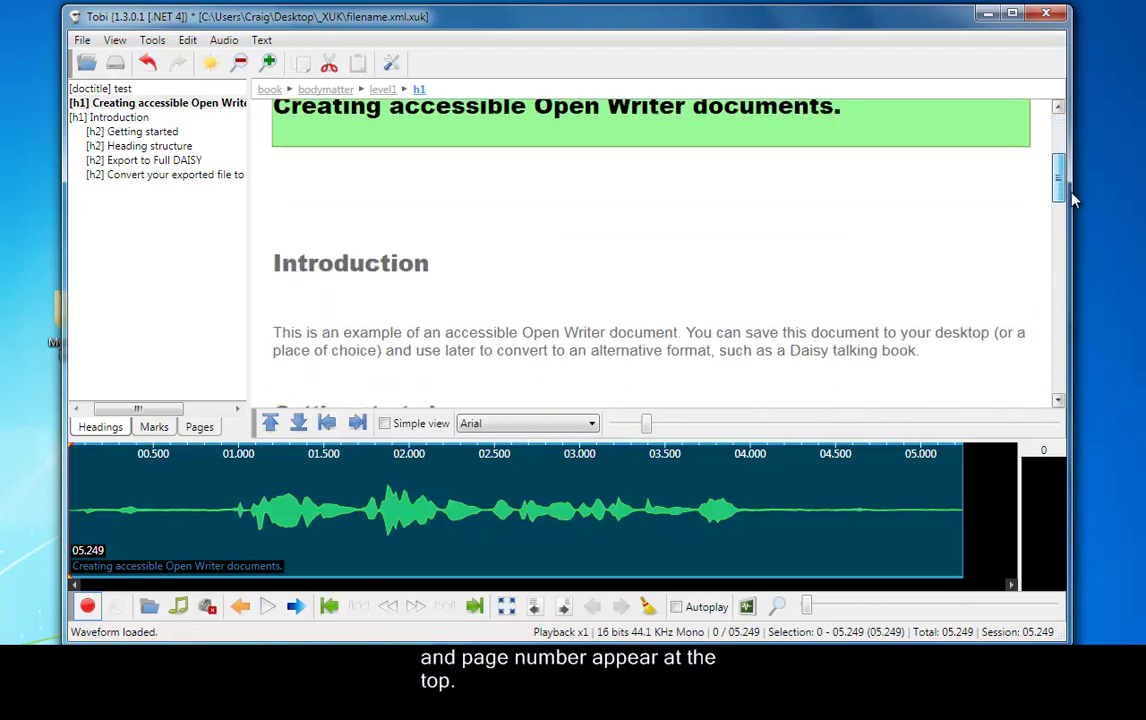
{"action": "mouse_move", "coordinate": [1072, 200]}
{"action": "left_mouse_down"}
{"action": "mouse_move", "coordinate": [1079, 176]}
{"action": "mouse_move", "coordinate": [1075, 191]}
{"action": "left_mouse_up"}
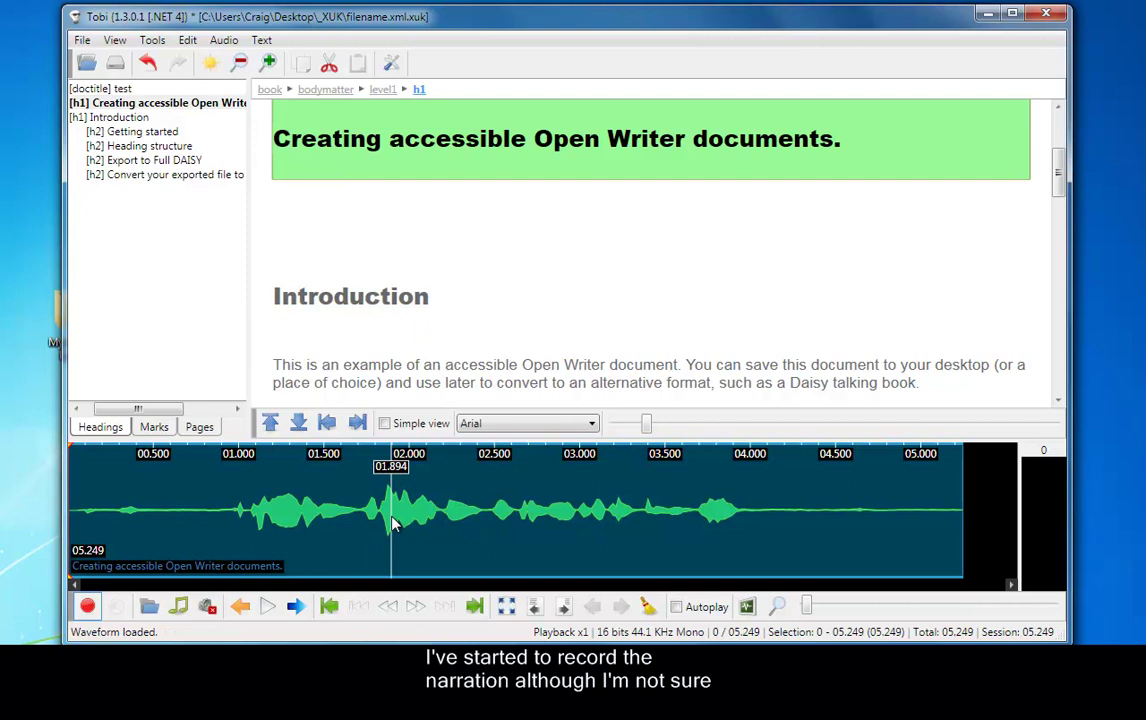
{"action": "left_click", "coordinate": [351, 307]}
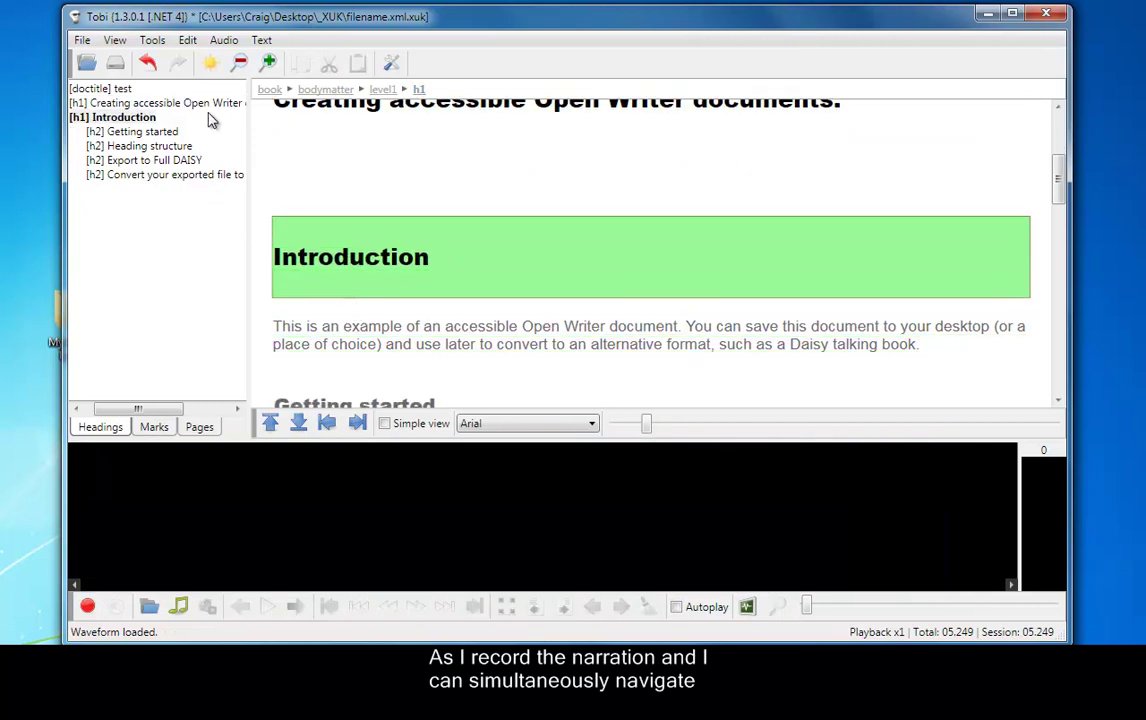
{"action": "left_click", "coordinate": [87, 606]}
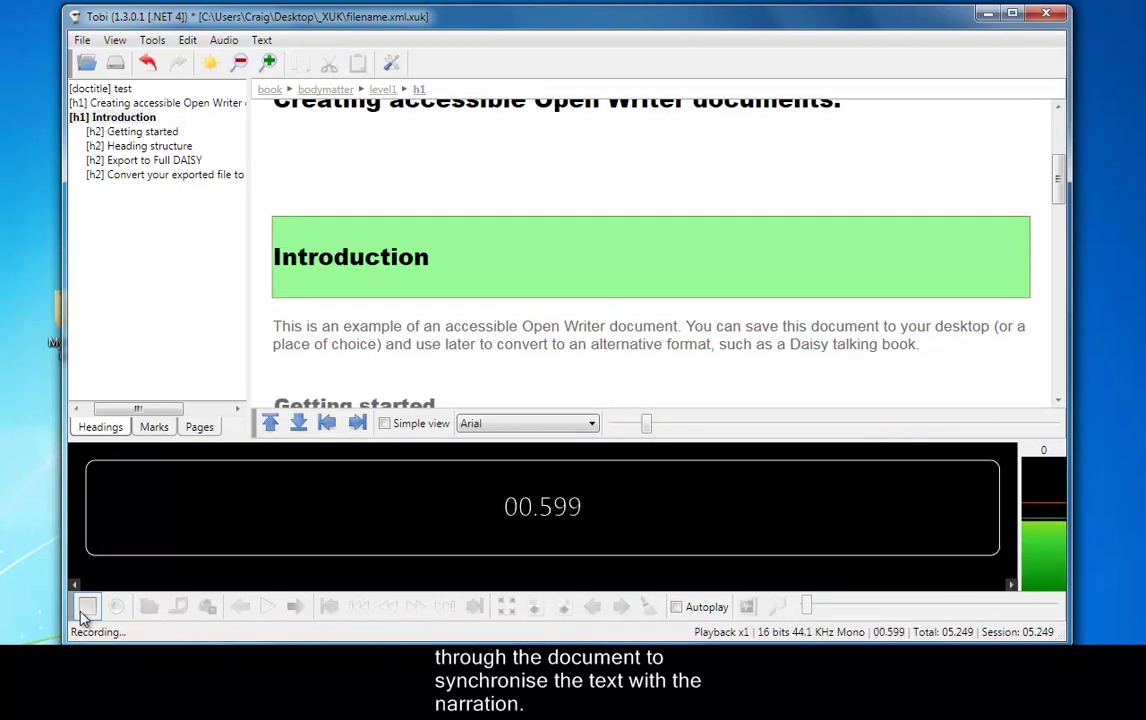
{"action": "left_click", "coordinate": [86, 607]}
- Record about 10.5 seconds of narration for the paragraph below "Introduction" that starts "This is an example of an accessible Open Writer document."
{"action": "left_click", "coordinate": [294, 340]}
{"action": "left_click", "coordinate": [90, 610]}
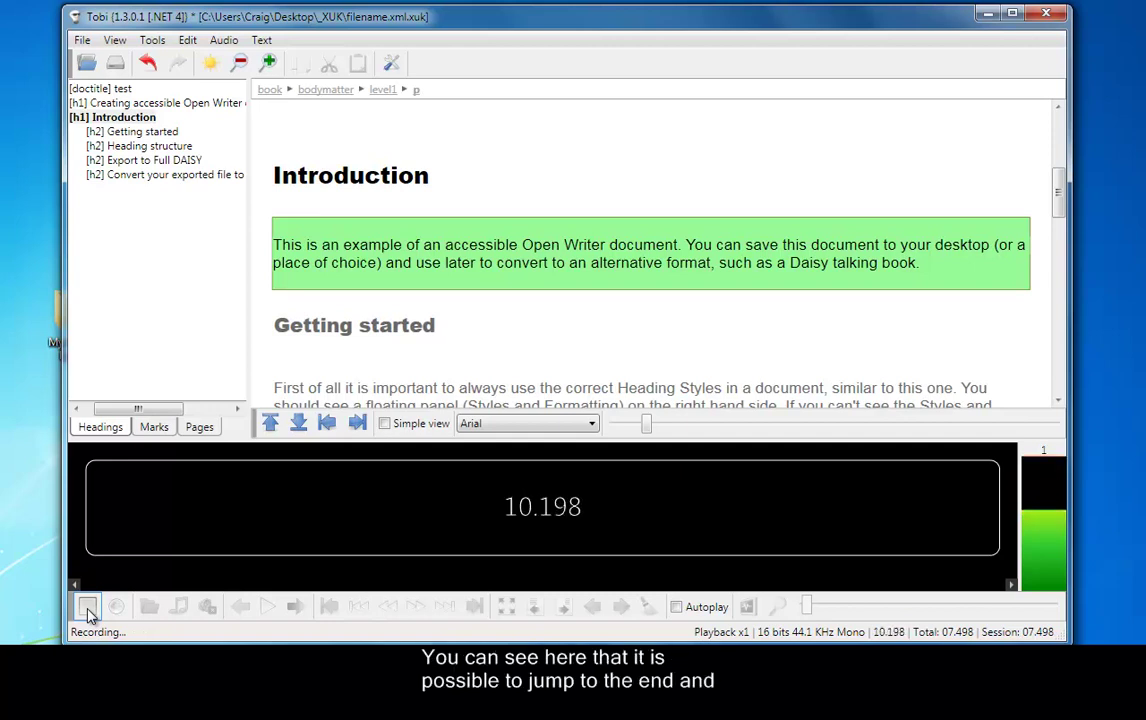
{"action": "left_click", "coordinate": [87, 607]}
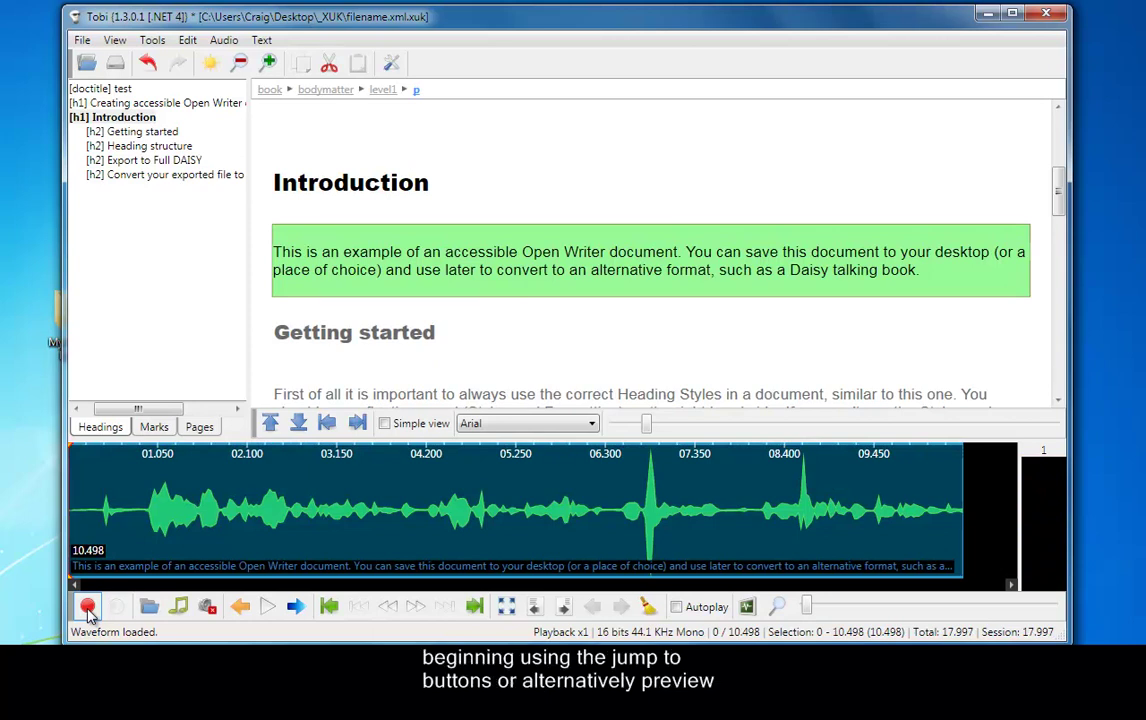
- Jump to the end and back to the beginning of the paragraph's recording, and play its first few seconds
{"action": "left_click", "coordinate": [476, 612]}
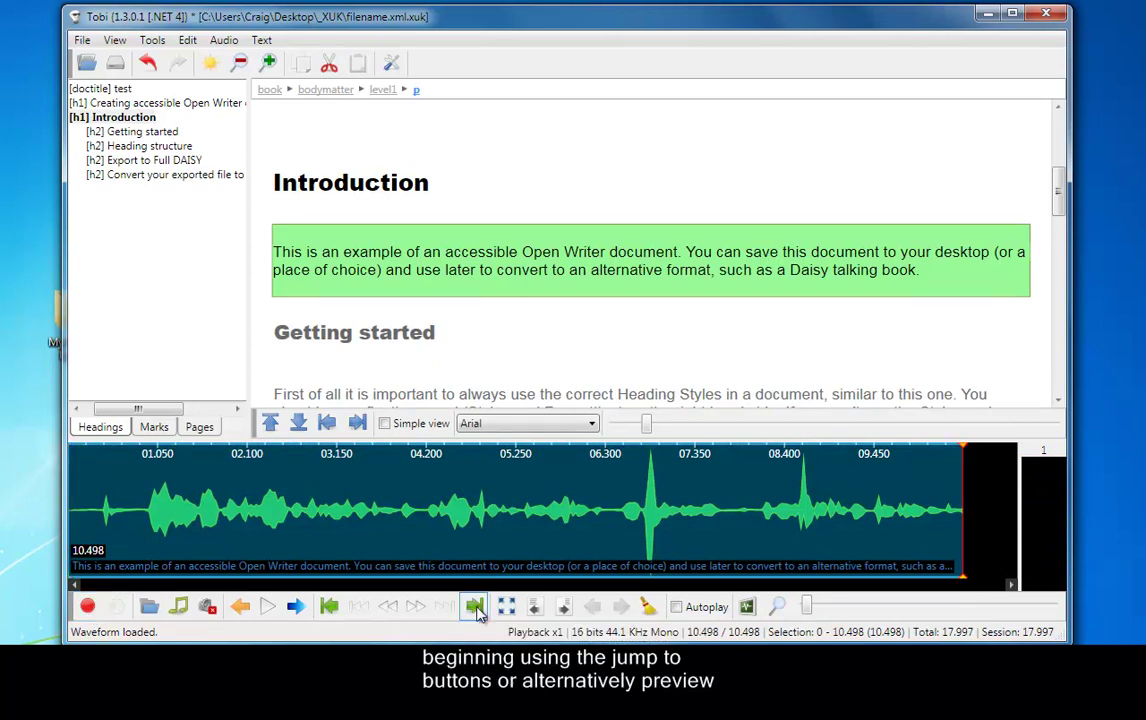
{"action": "left_click", "coordinate": [327, 608]}
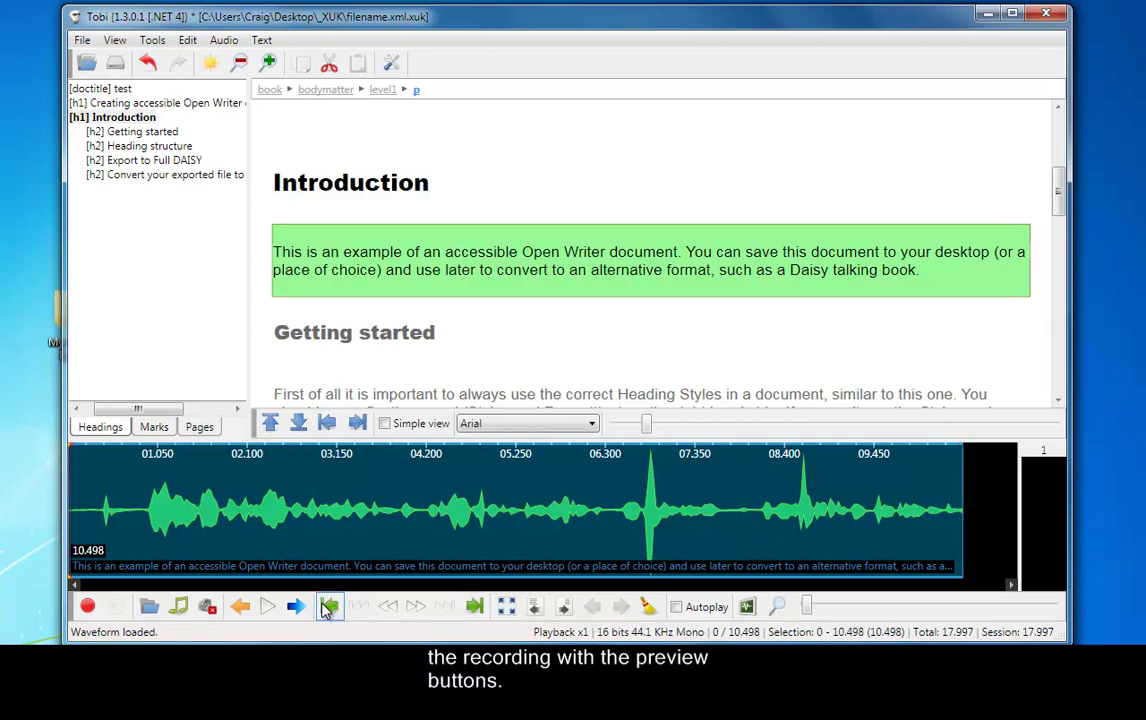
{"action": "left_click", "coordinate": [268, 608]}
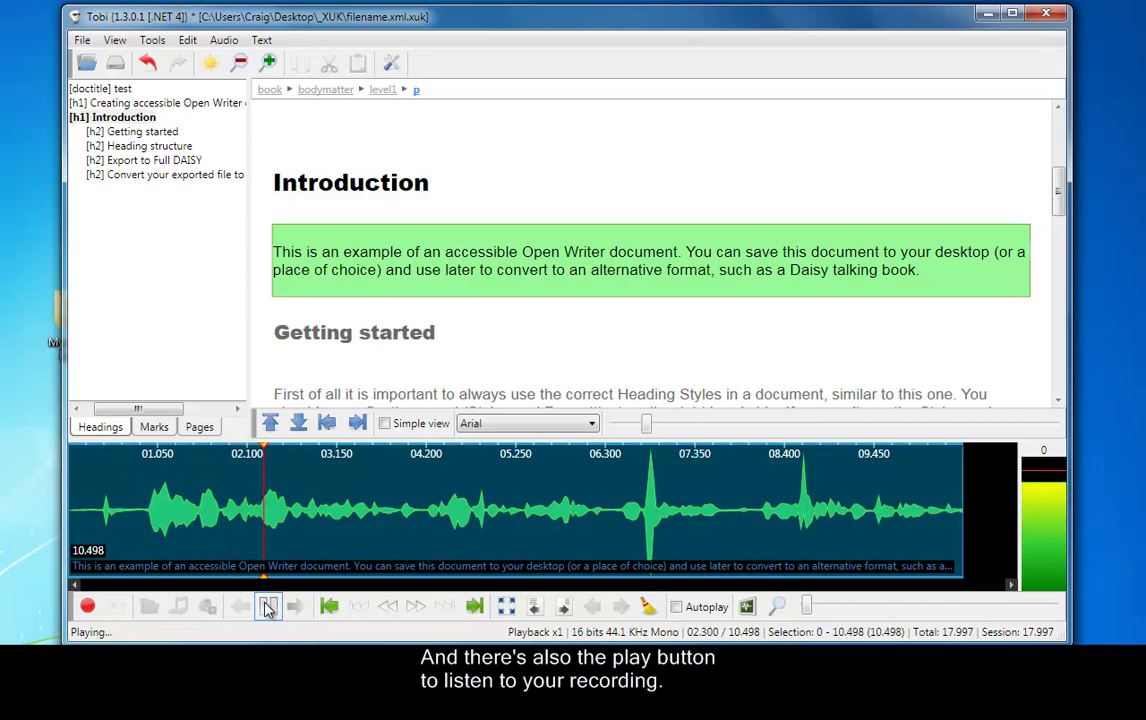
{"action": "left_click", "coordinate": [268, 608]}
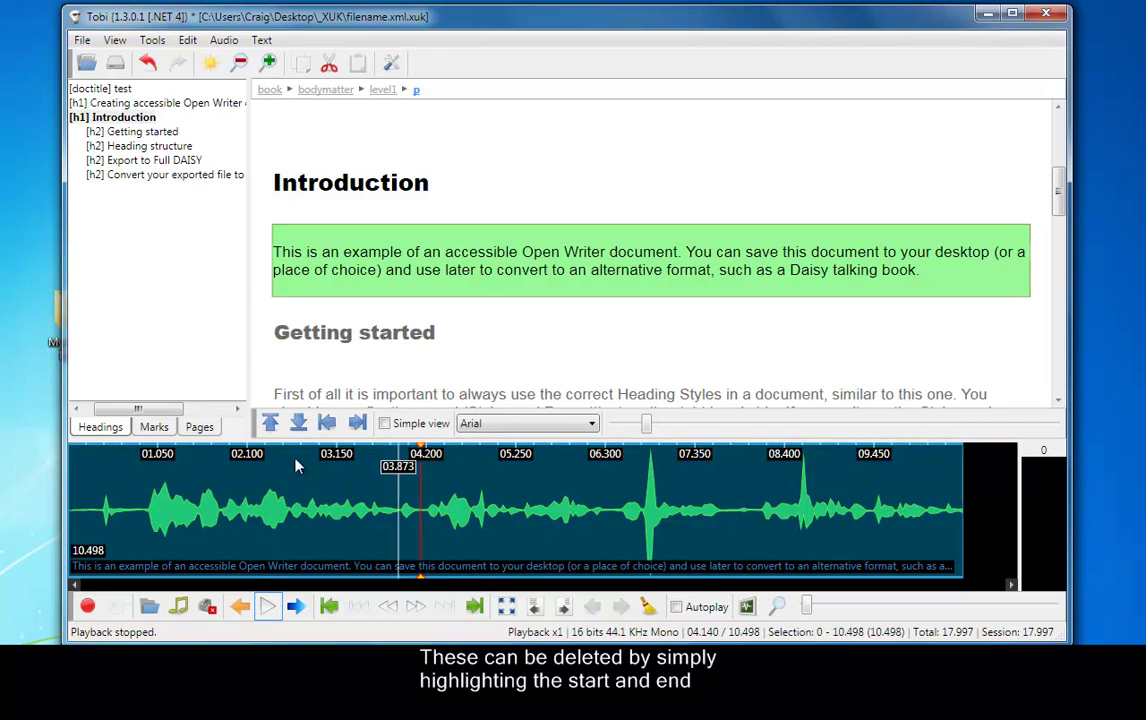
- Delete the audio from the start of the paragraph's recording up to about 0.829 seconds
{"action": "left_click", "coordinate": [139, 457]}
{"action": "left_click_drag", "start_coordinate": [73, 452], "coordinate": [70, 455]}
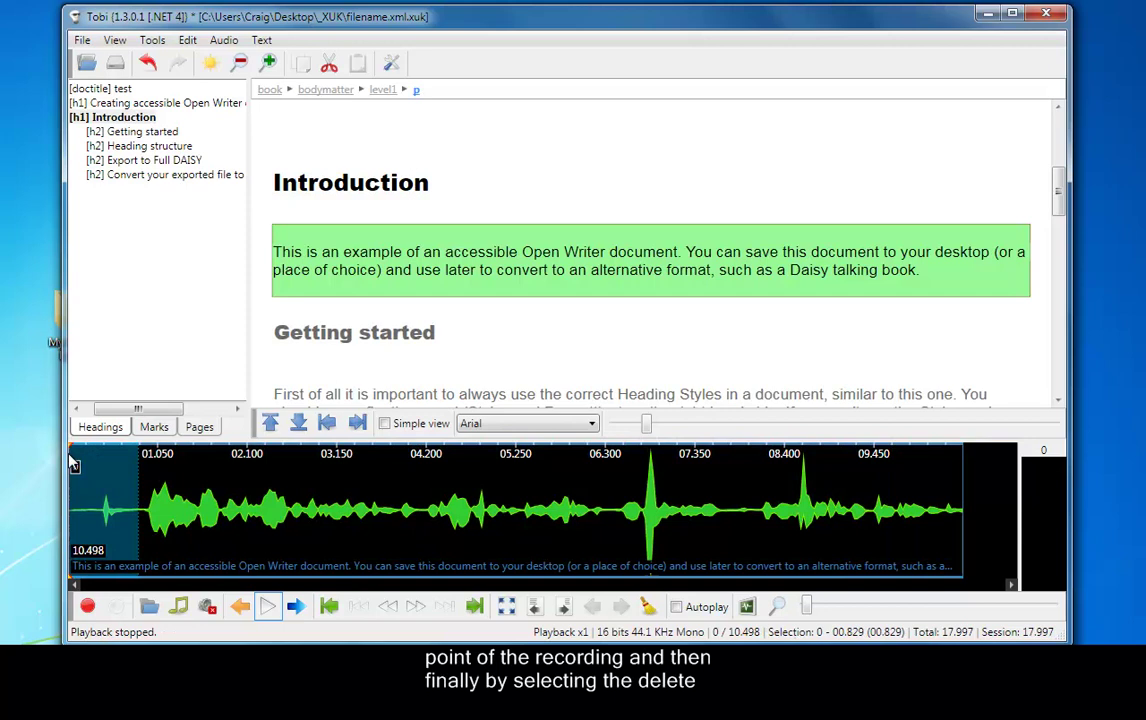
{"action": "left_click", "coordinate": [207, 607]}
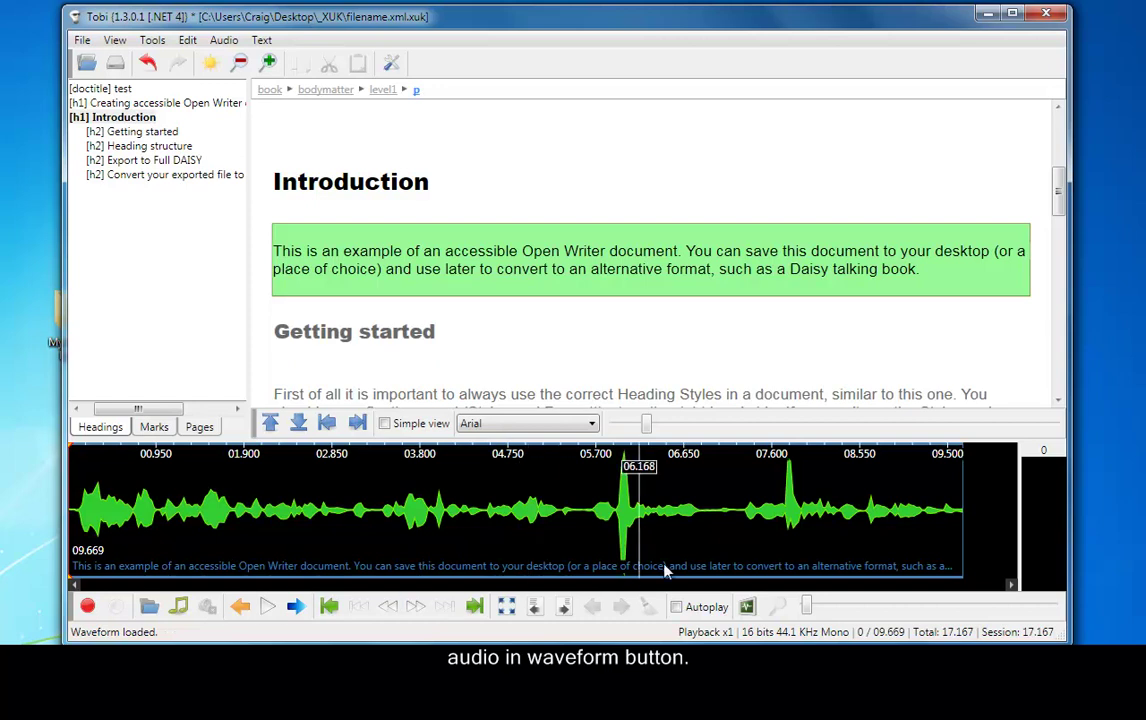
- Delete the recording's closing section from about 7.155 to 9.640 seconds and fit the entire audio content in view
{"action": "left_click_drag", "start_coordinate": [731, 546], "coordinate": [960, 545]}
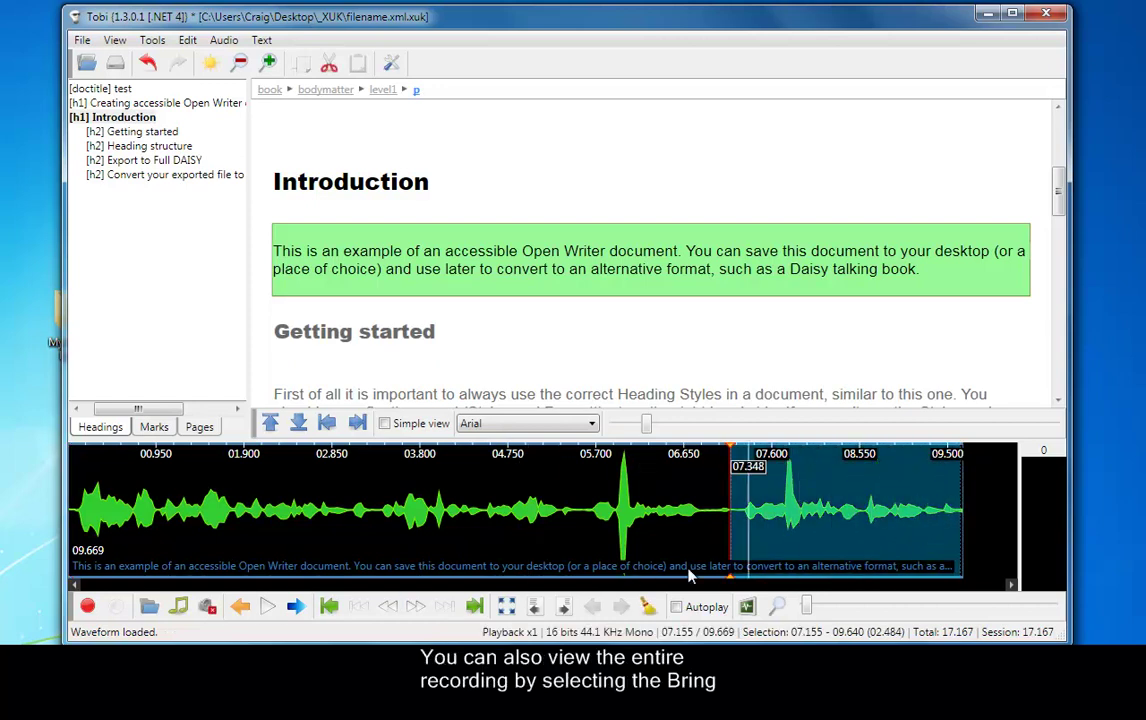
{"action": "left_click", "coordinate": [207, 607]}
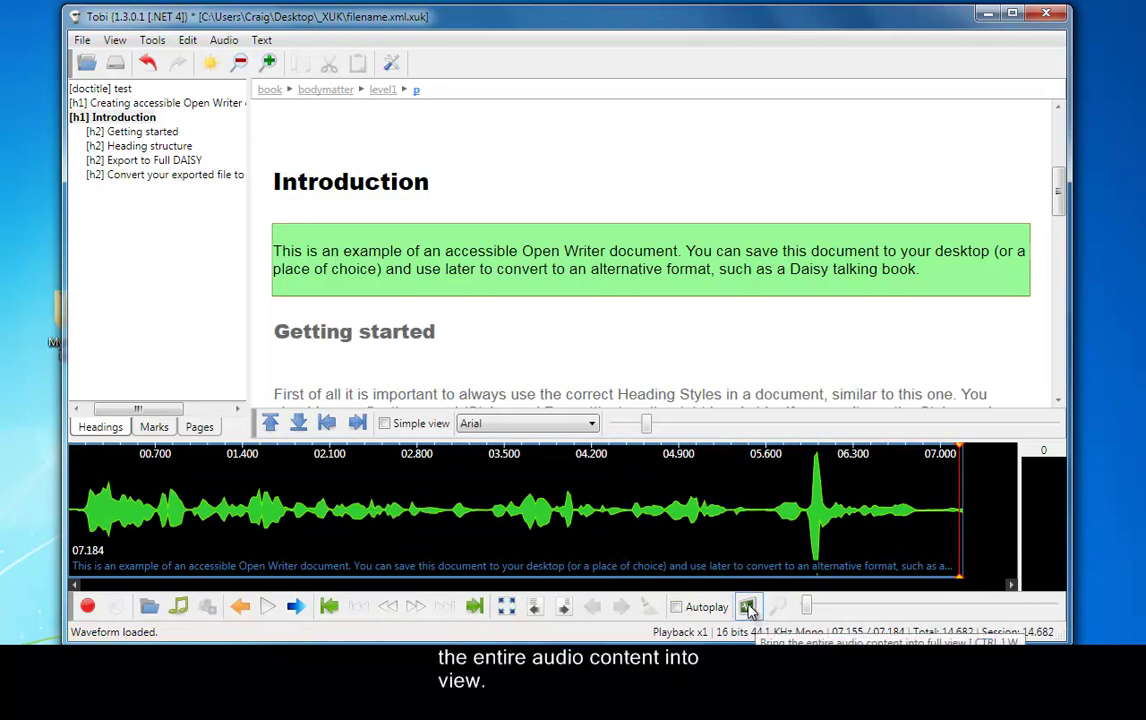
{"action": "left_click", "coordinate": [748, 607]}
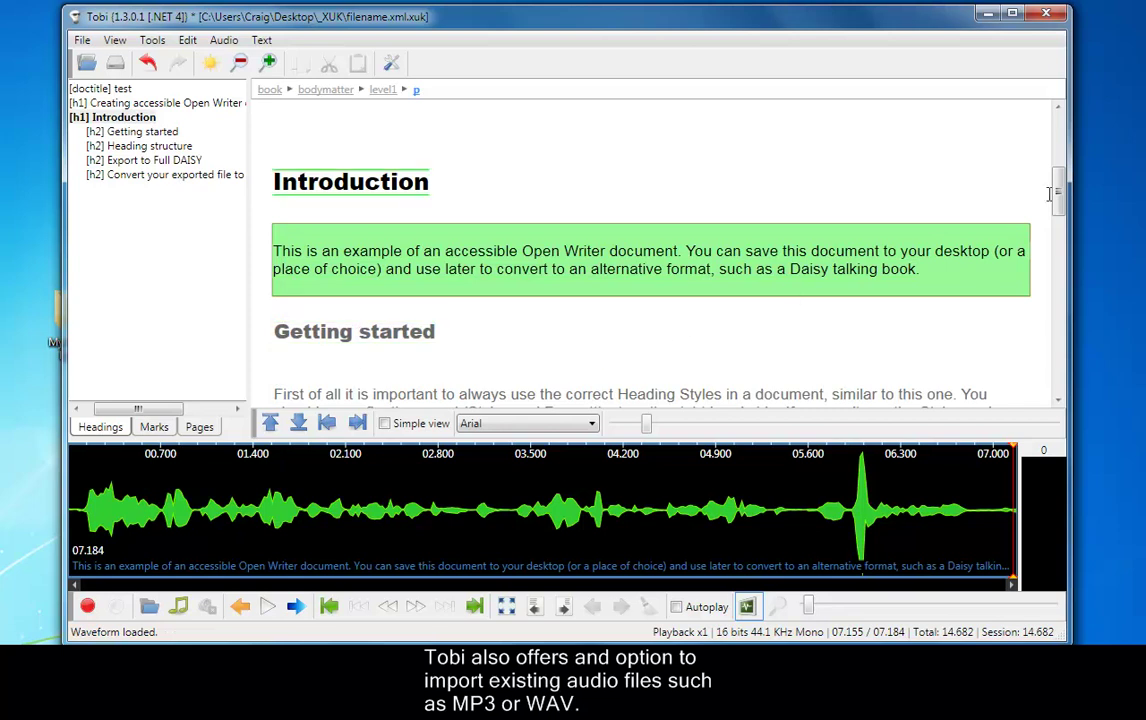
- Import the audio file "Mp3 example covert text to audio_1" from the MyMp3 files folder and place the playback position at about 31.6 seconds
{"action": "left_click_drag", "start_coordinate": [1058, 192], "coordinate": [1062, 395]}
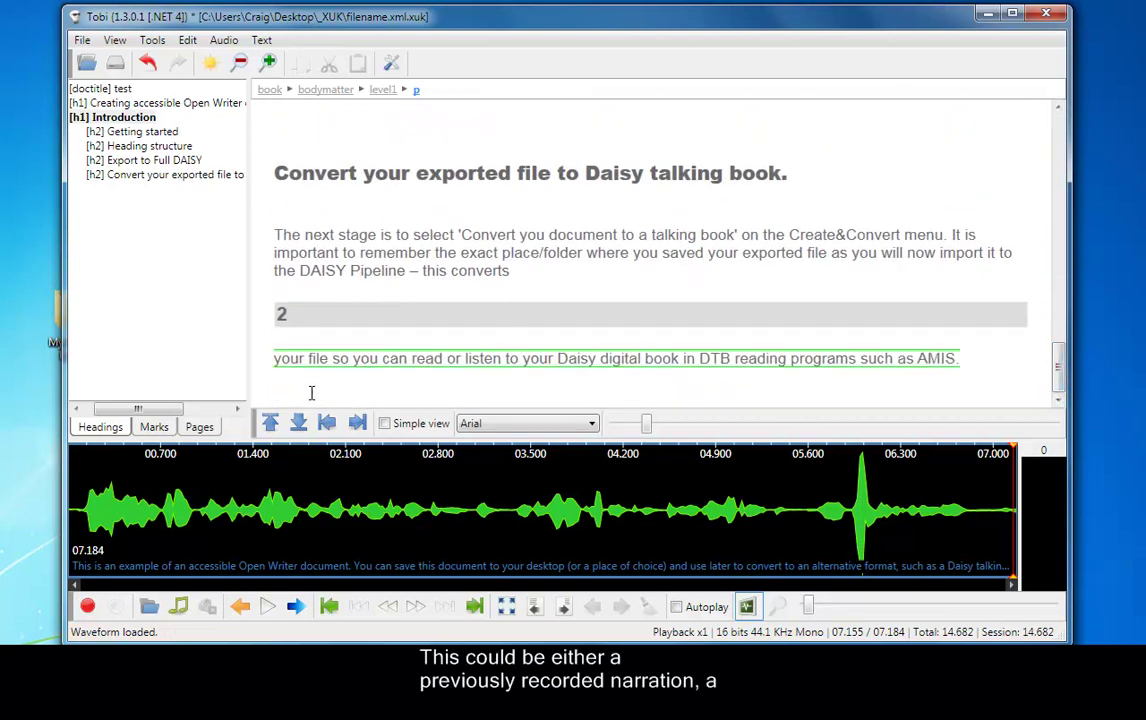
{"action": "left_click", "coordinate": [218, 40]}
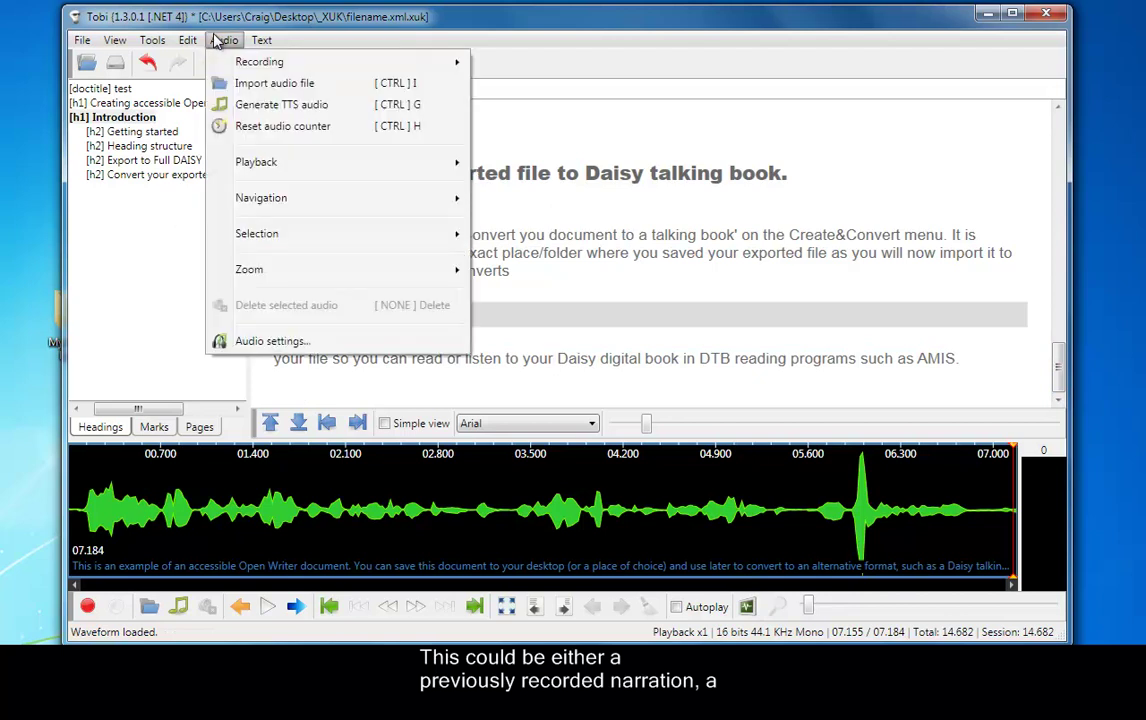
{"action": "left_click", "coordinate": [249, 86]}
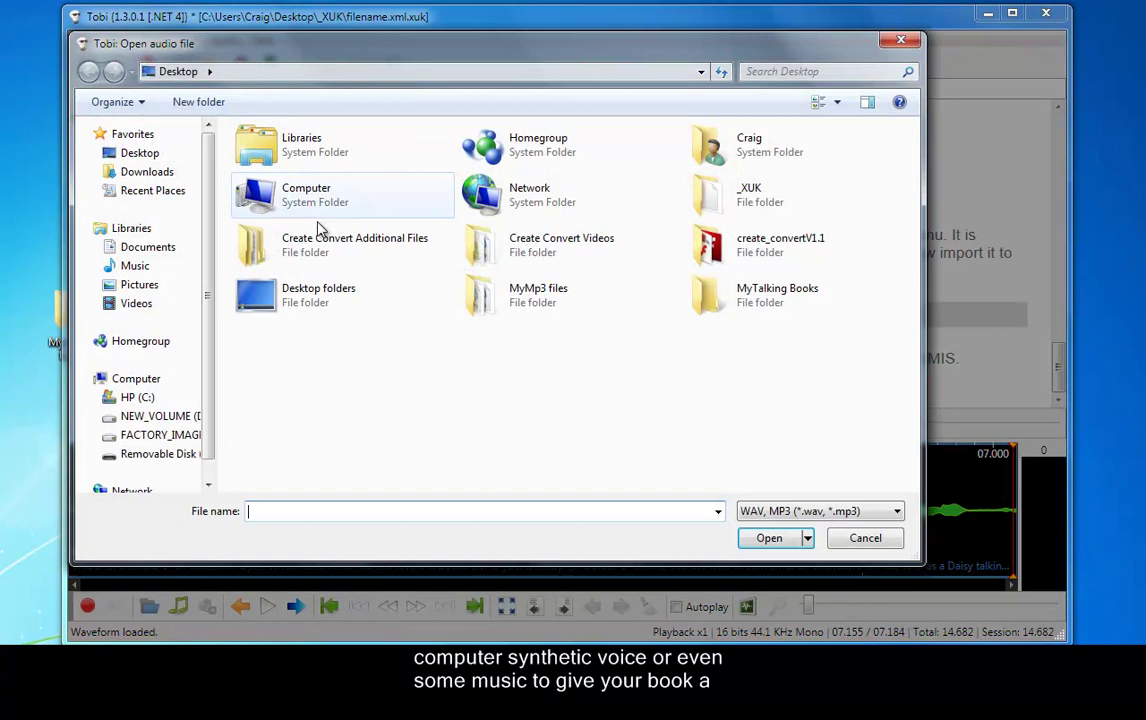
{"action": "double_click", "coordinate": [486, 304]}
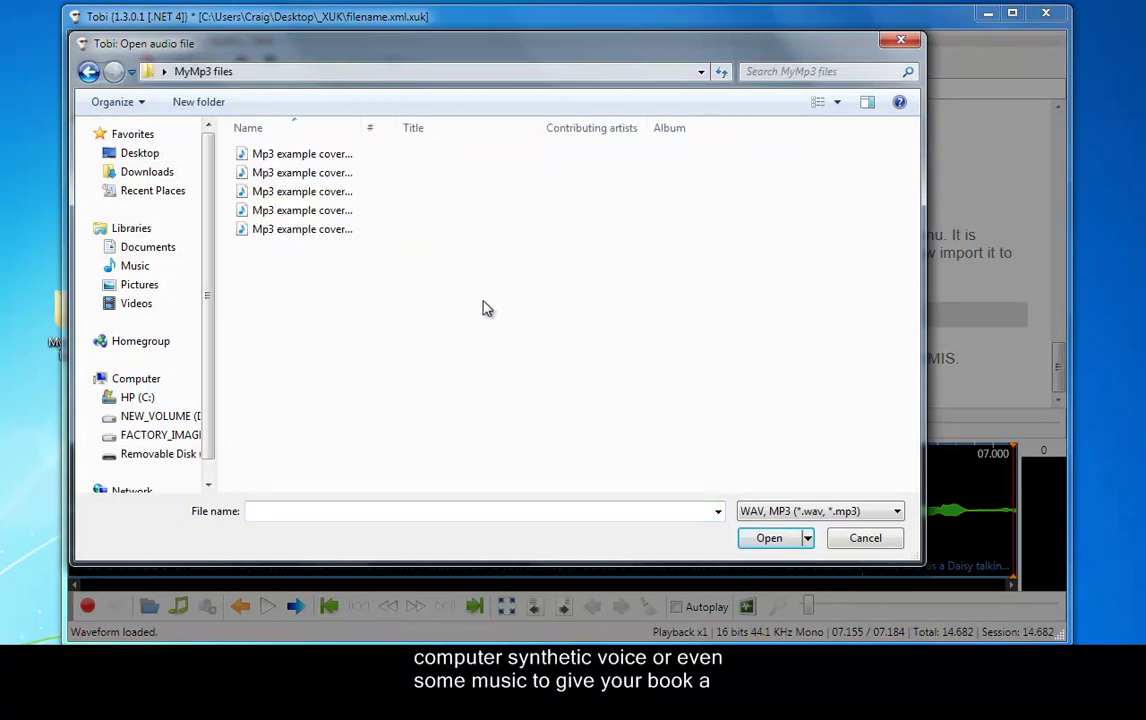
{"action": "left_click", "coordinate": [317, 161]}
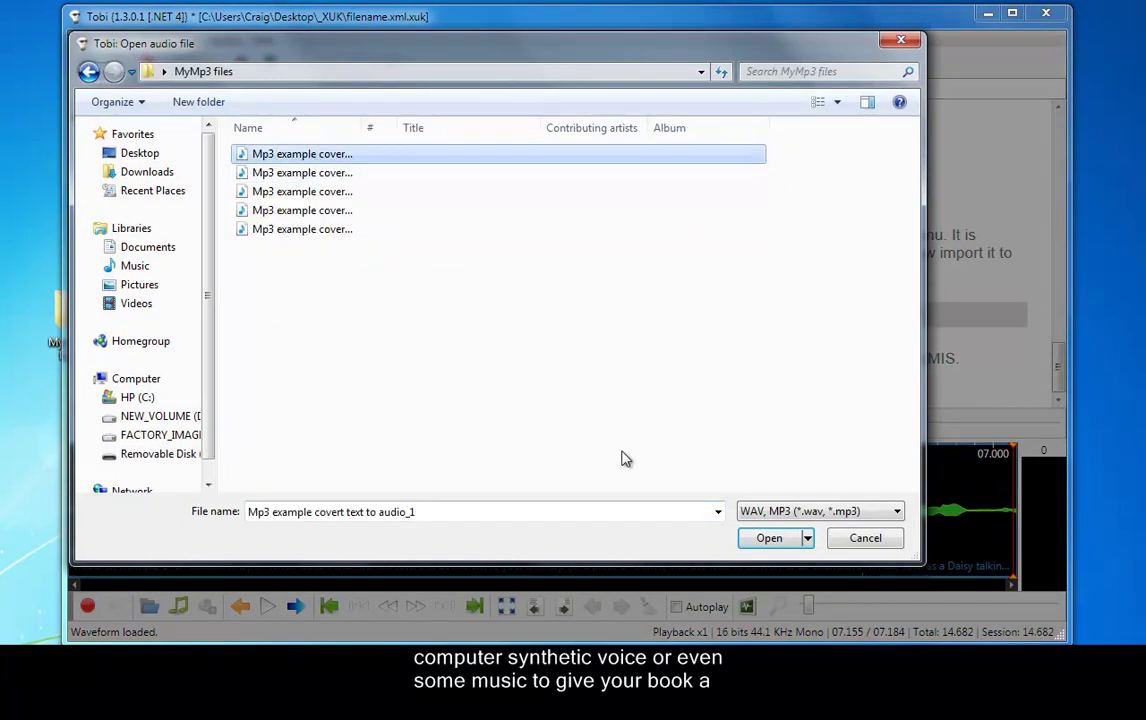
{"action": "left_click", "coordinate": [769, 538]}
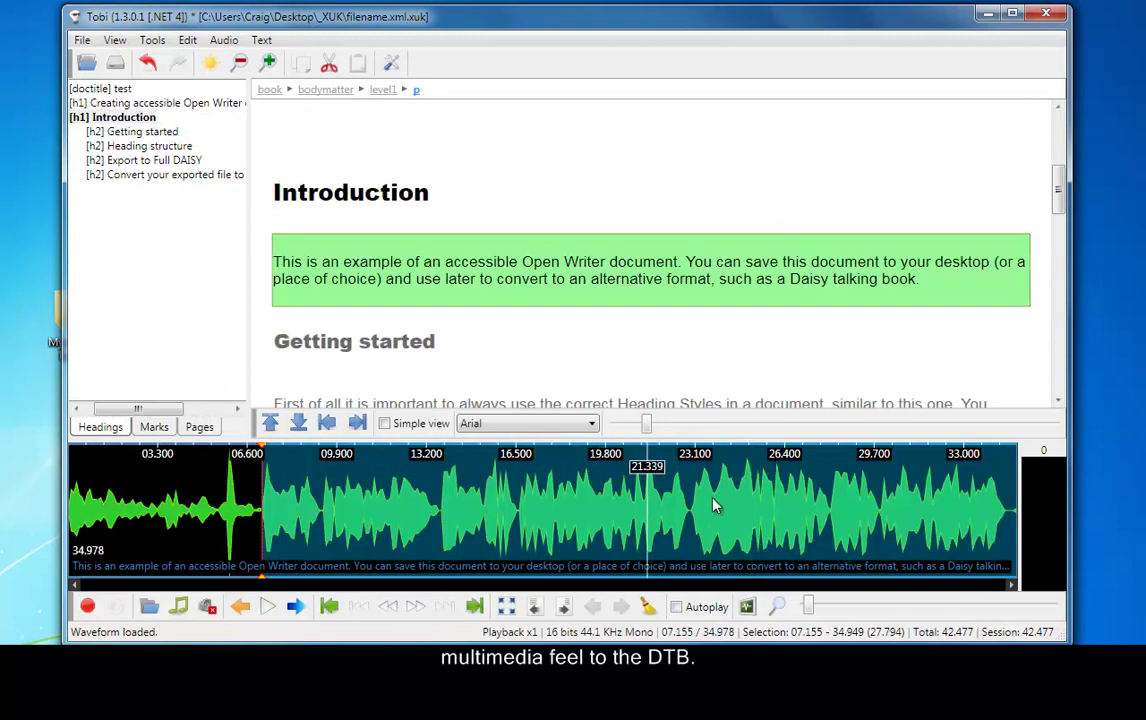
{"action": "left_click", "coordinate": [928, 533]}
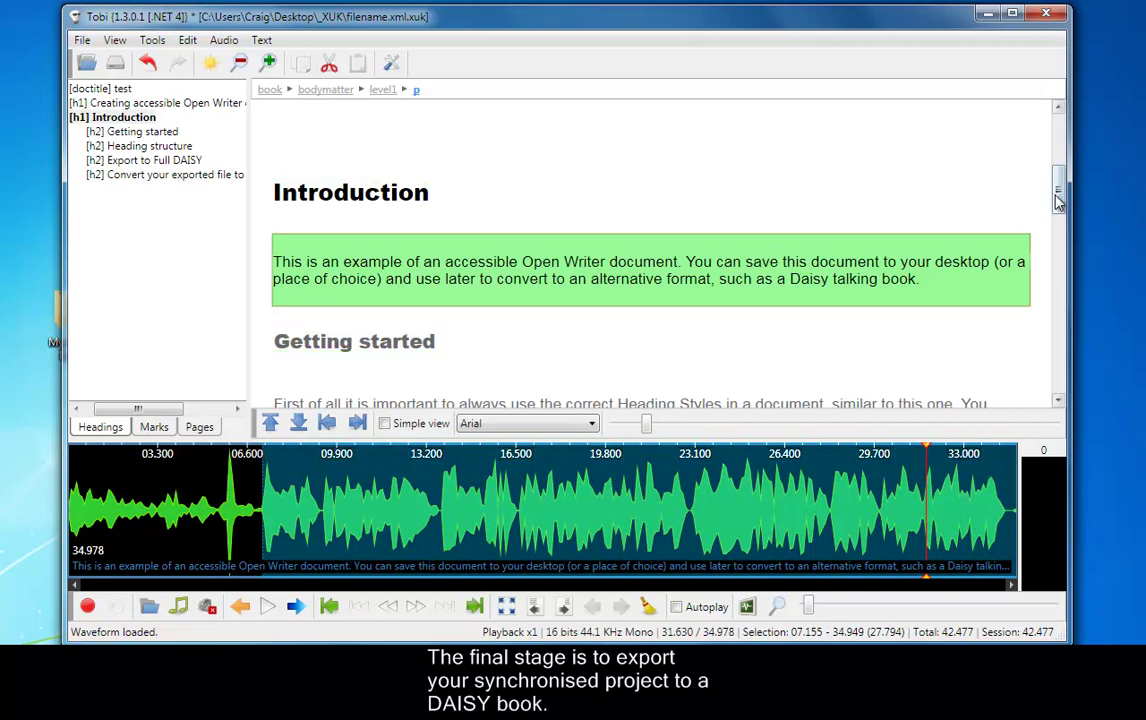
- Start exporting the project and expand the HP (C:) drive to look for a destination folder
{"action": "left_click_drag", "start_coordinate": [1058, 188], "coordinate": [1069, 163]}
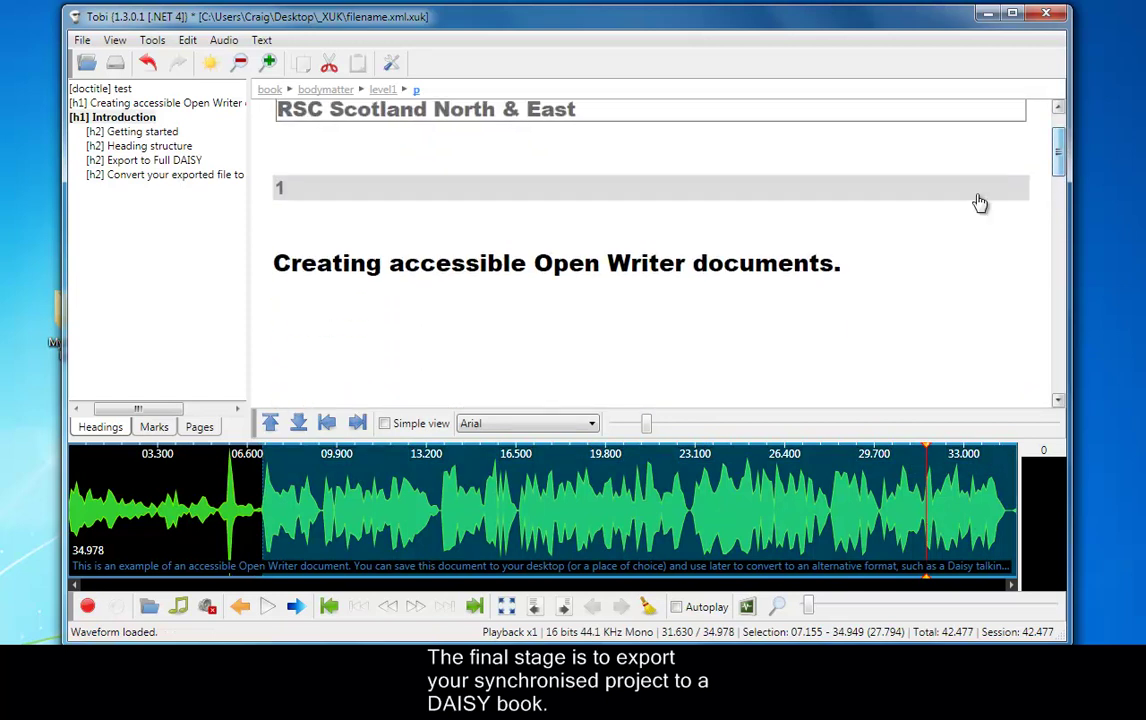
{"action": "left_click", "coordinate": [82, 41]}
{"action": "left_click", "coordinate": [100, 163]}
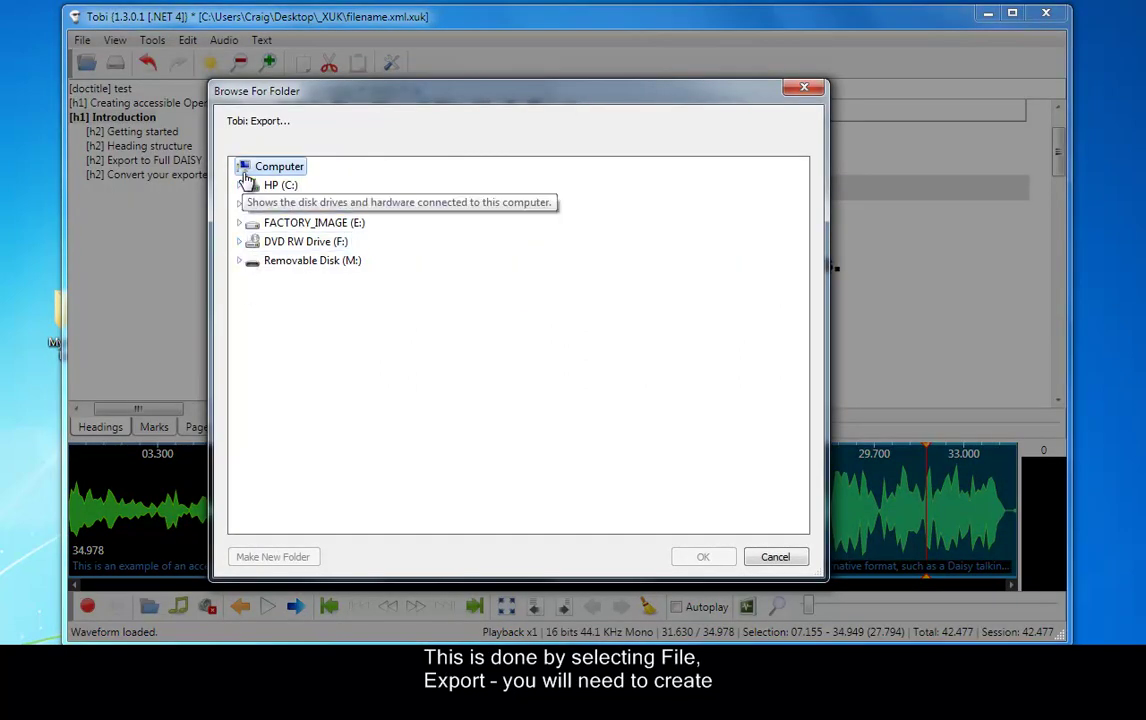
{"action": "left_click", "coordinate": [239, 187]}
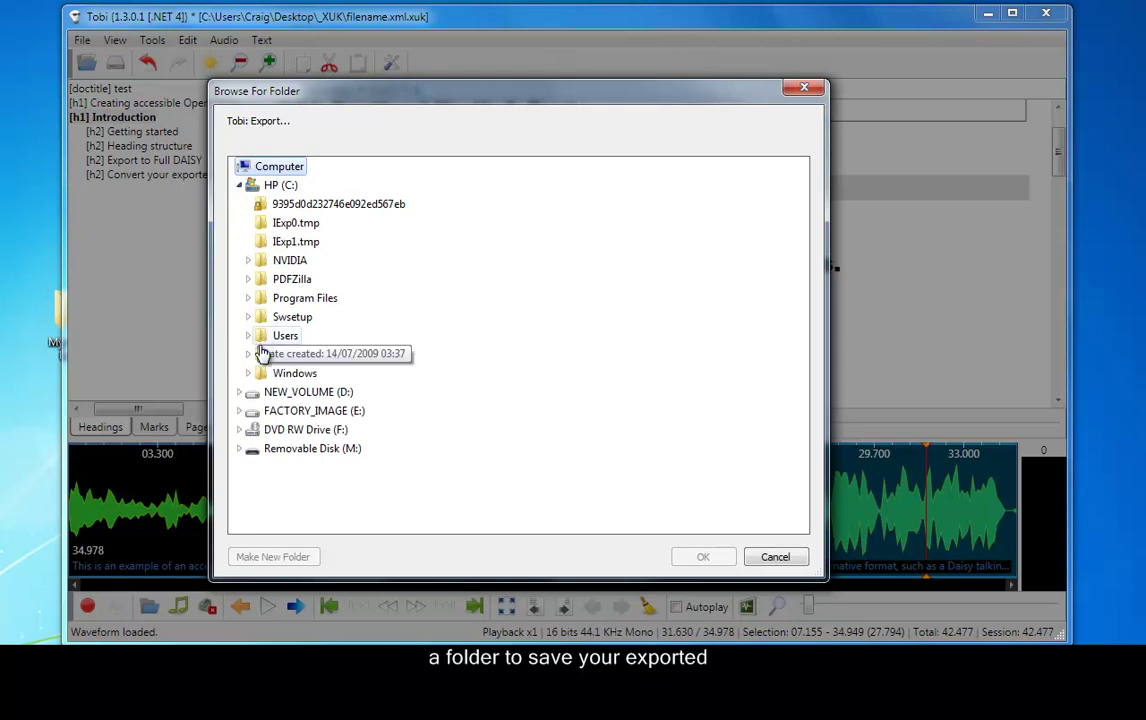